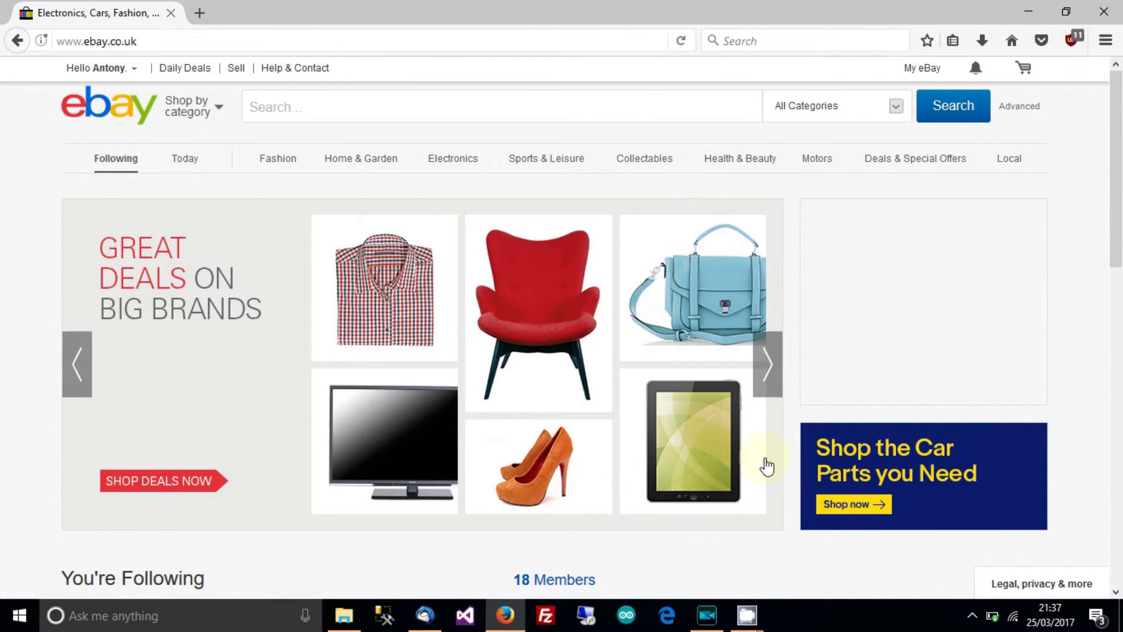
Step: In Advanced search, choose the Business, Office & Industrial category with a £0 to £2.50 price range
click(1021, 111)
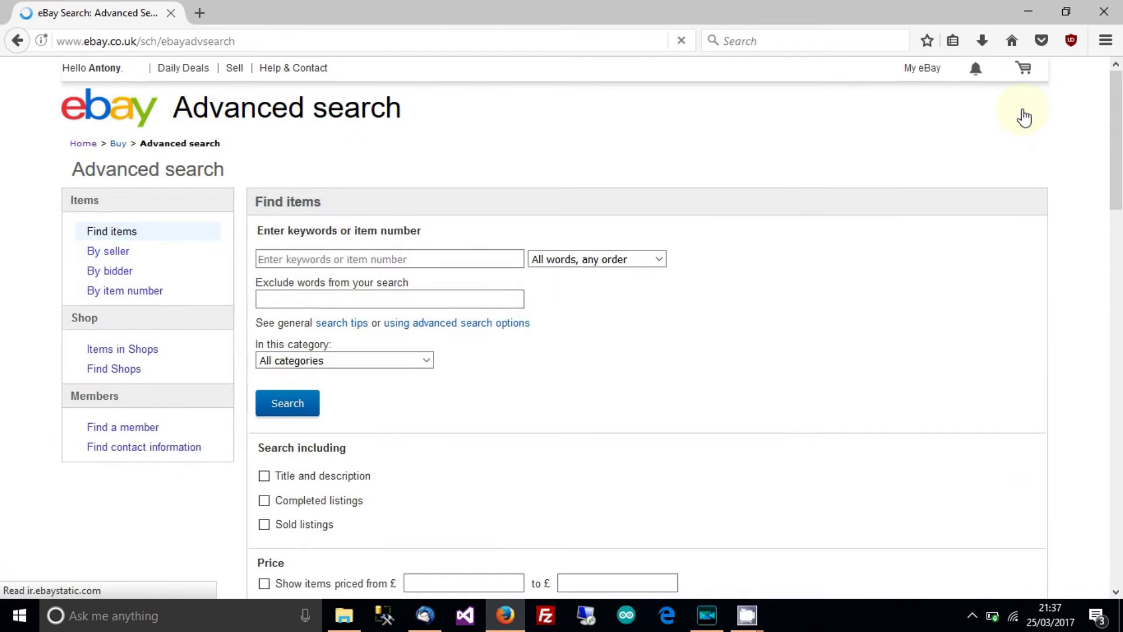
scroll(594, 207, down, 2)
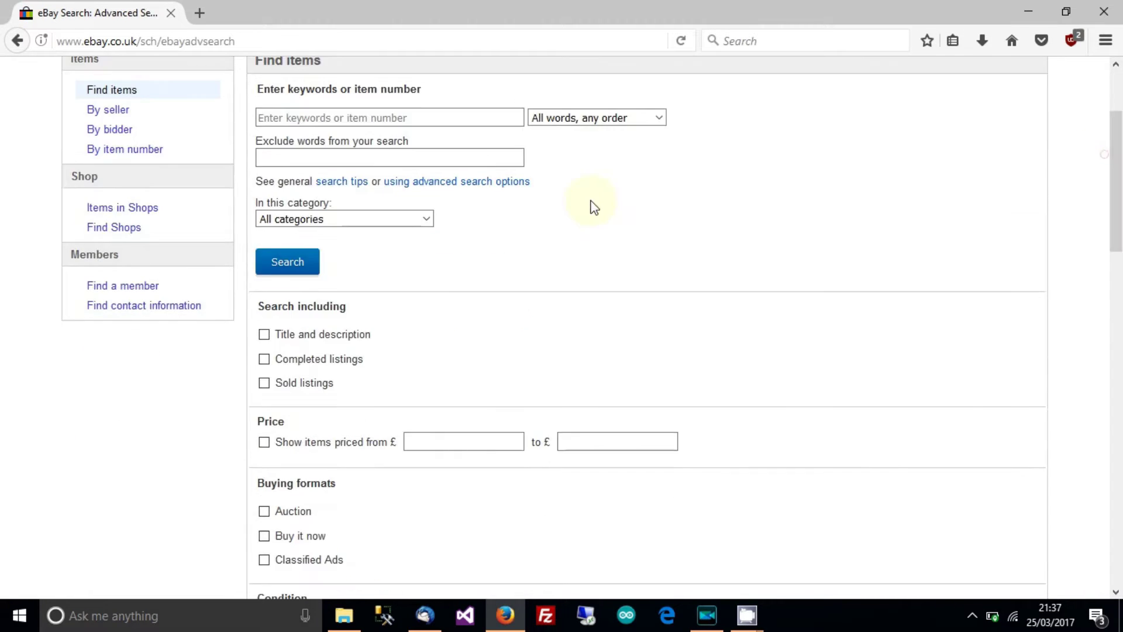
click(372, 221)
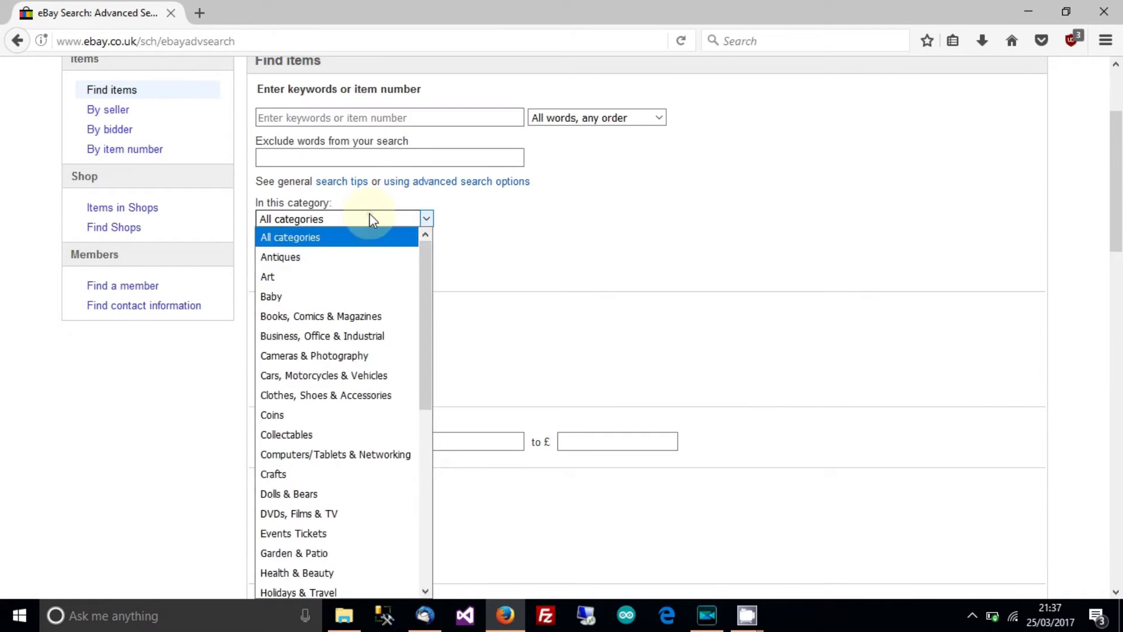
click(366, 341)
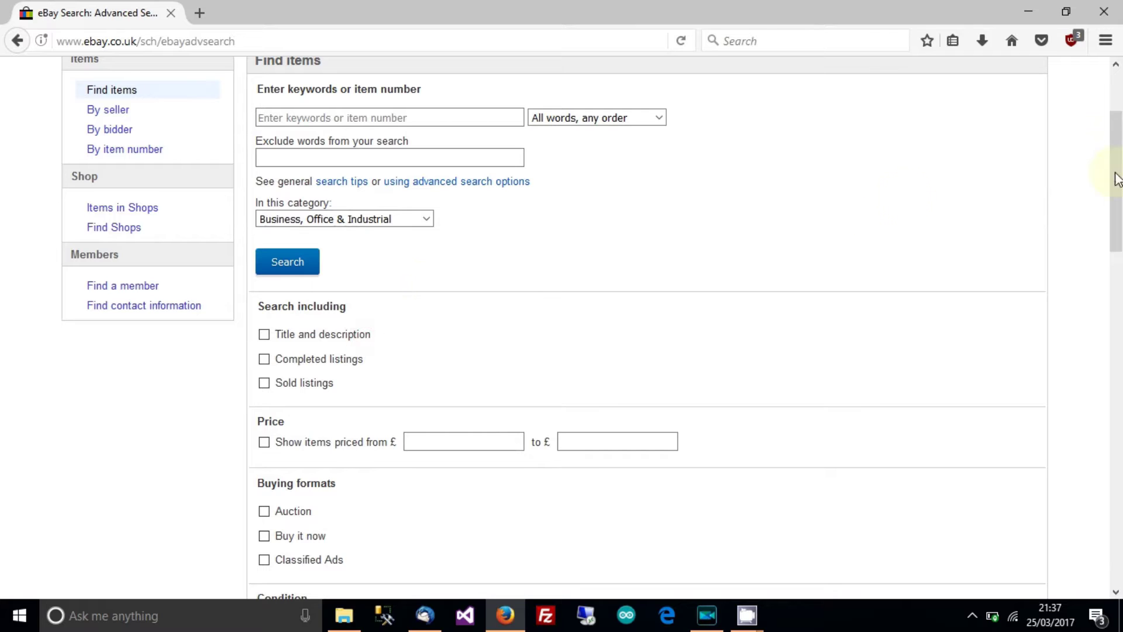
drag(1119, 202, 1119, 249)
click(454, 274)
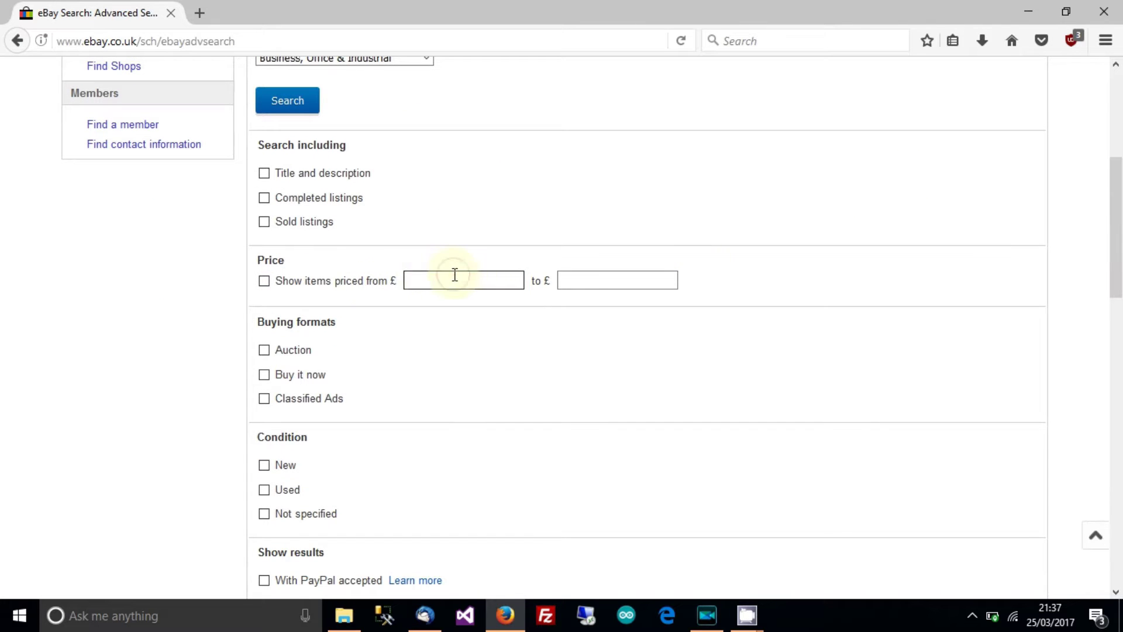
text(0)
key(Tab)
text(2.5)
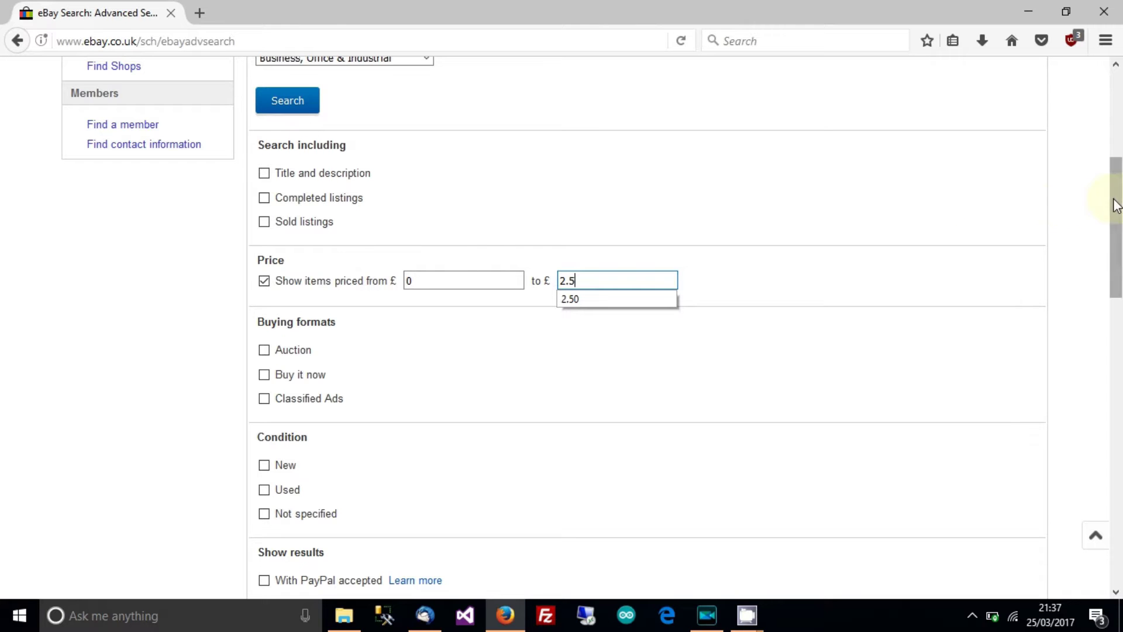
Step: Limit the search to New items ending within 24 hours
drag(1116, 201, 1097, 310)
click(265, 120)
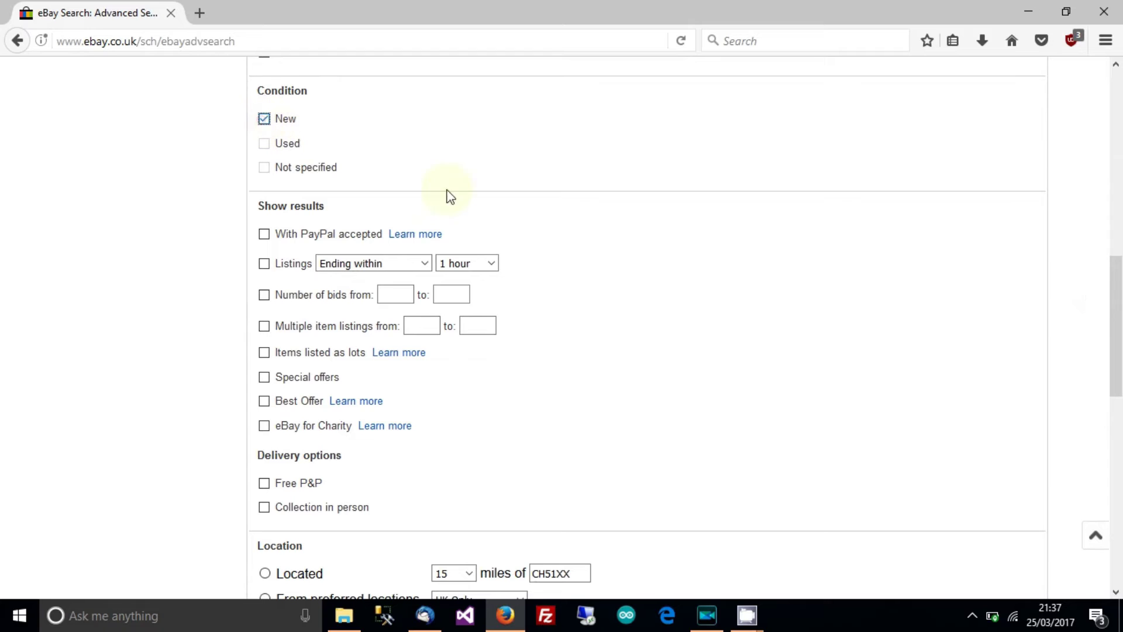
click(264, 263)
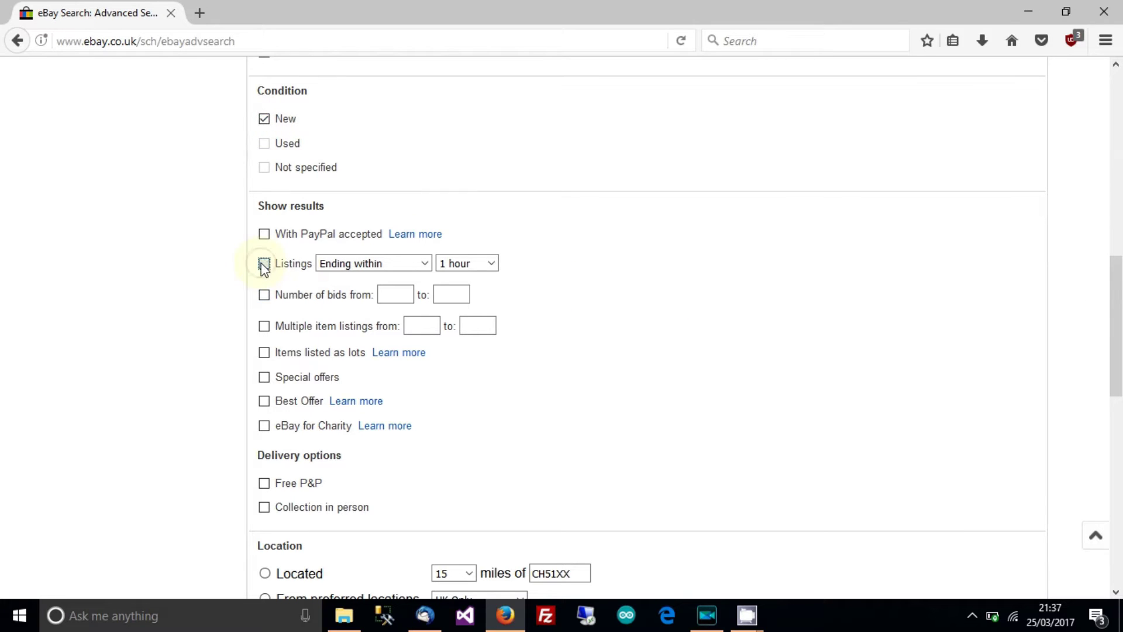
click(468, 264)
click(470, 403)
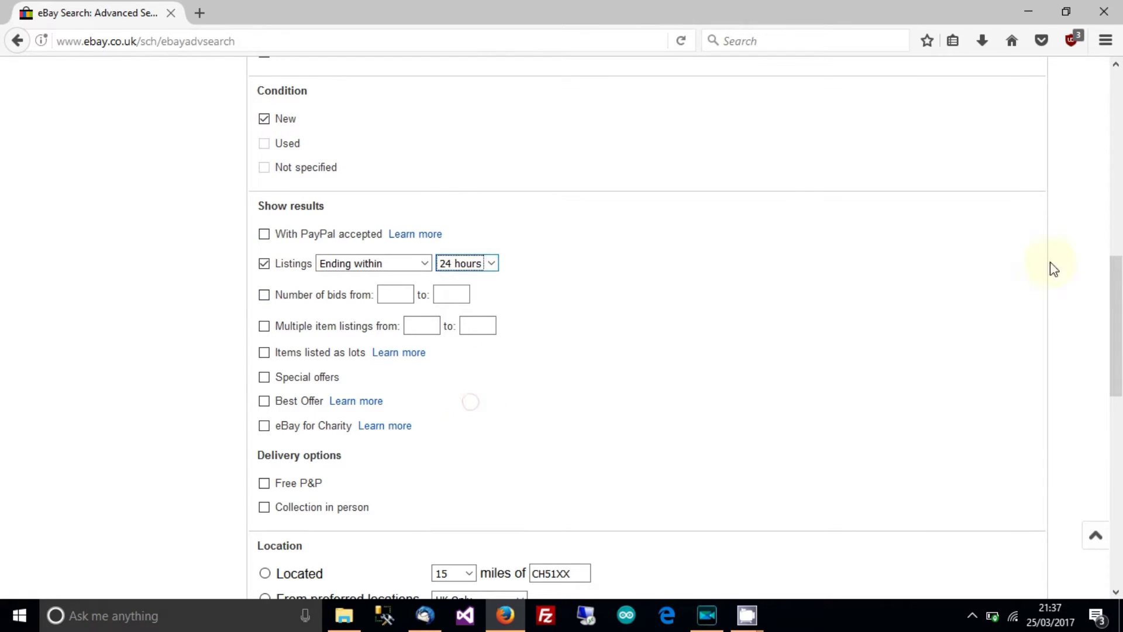
Step: Set Located in to China, sort by Time: ending soonest, and run the search
drag(1115, 305, 1115, 419)
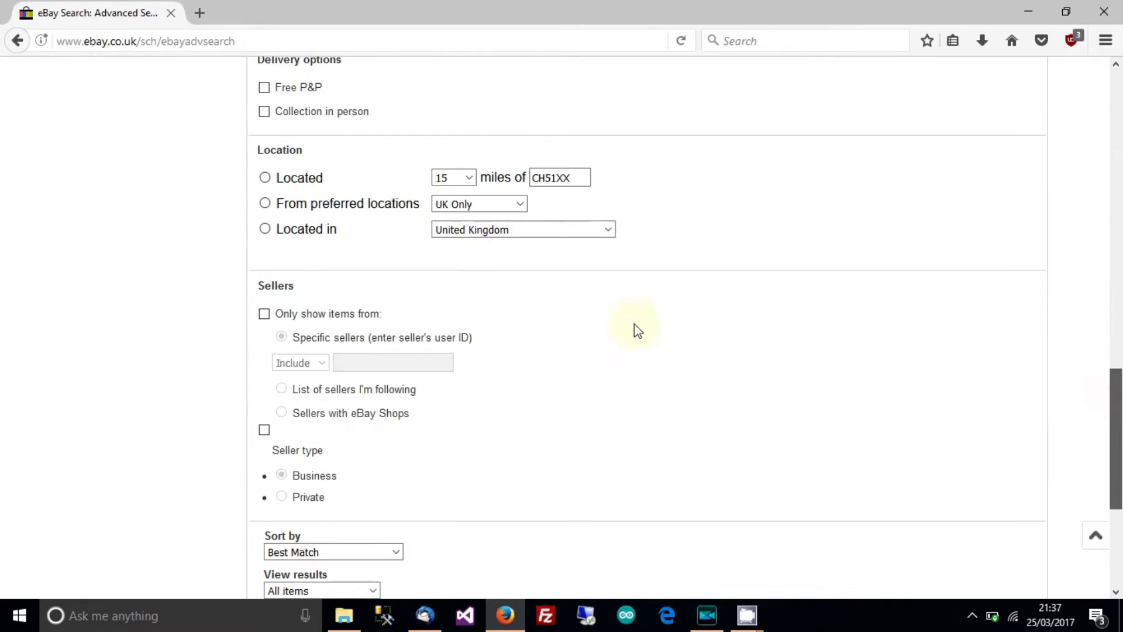
click(465, 230)
key(c)
key(h)
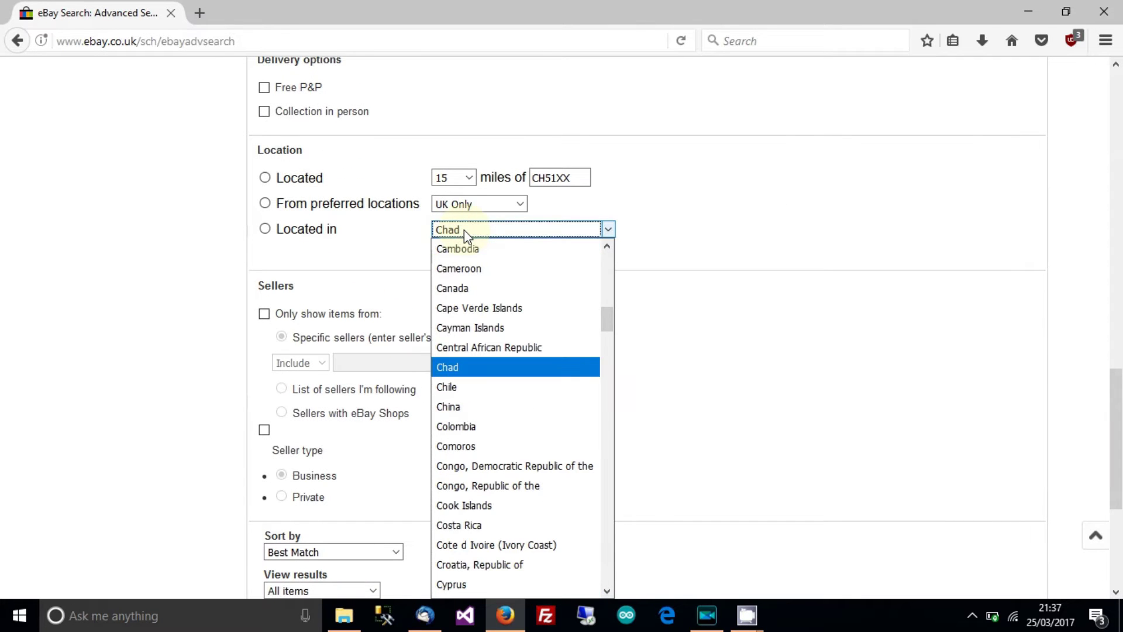
key(Return)
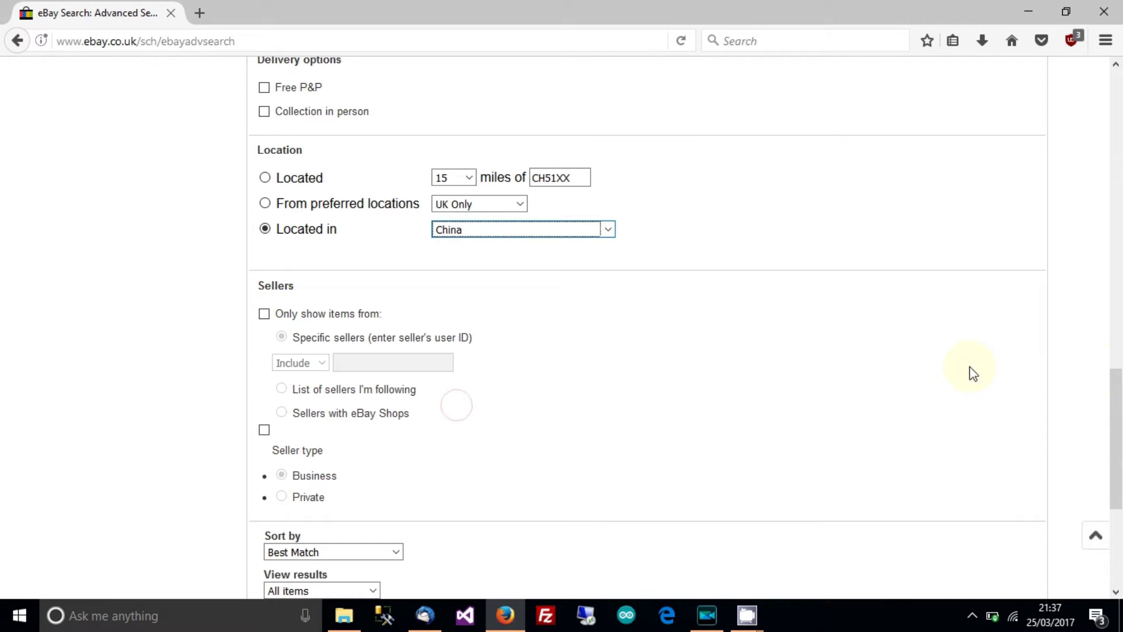
drag(1113, 376, 1118, 439)
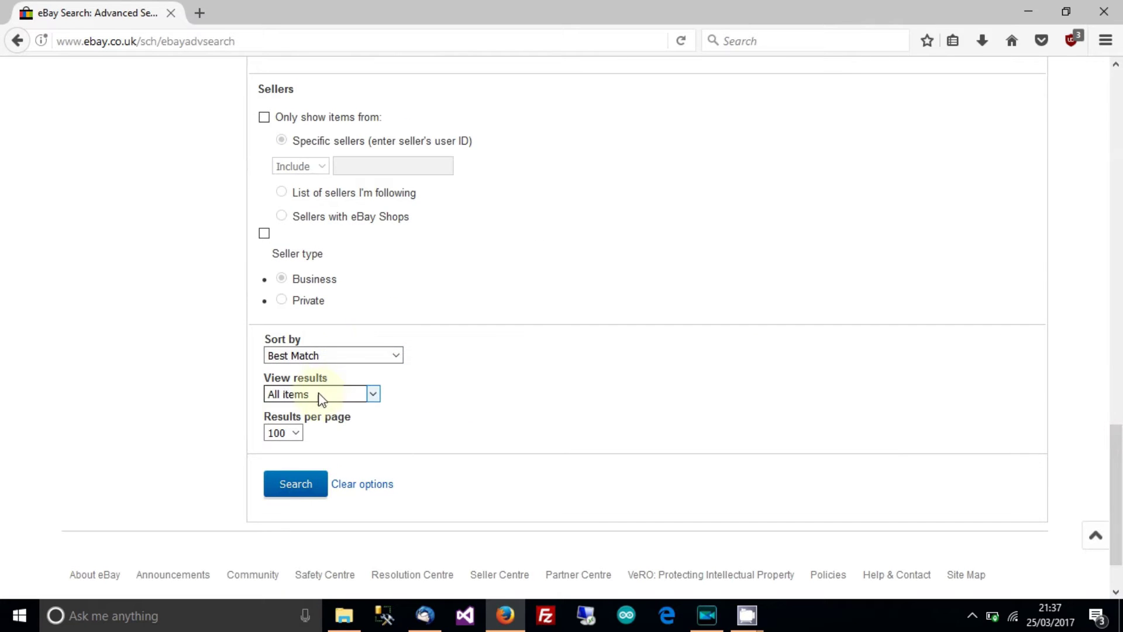
click(324, 356)
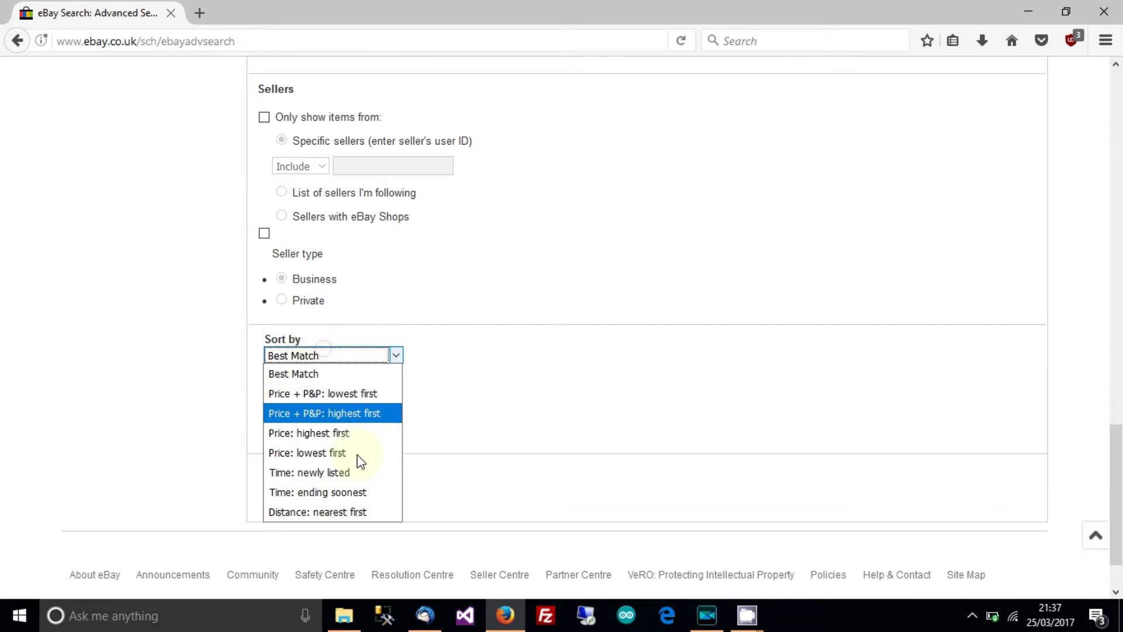
click(340, 493)
click(298, 488)
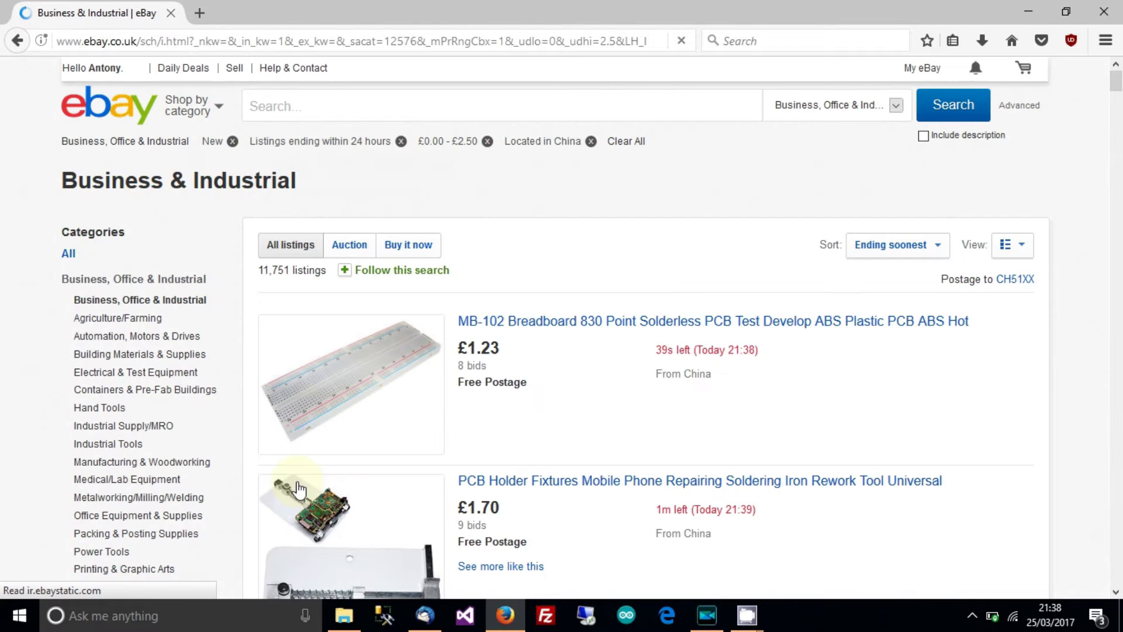
Step: Narrow the results through Electrical & Test Equipment to Electronic Components, leaving 4,481 listings
click(134, 377)
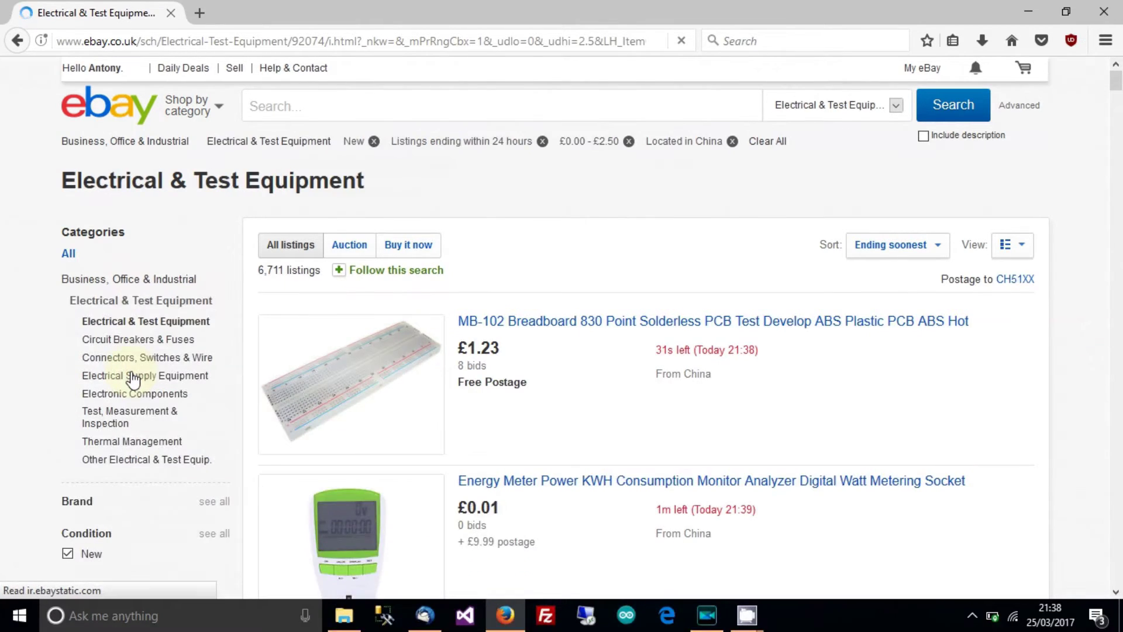
click(156, 401)
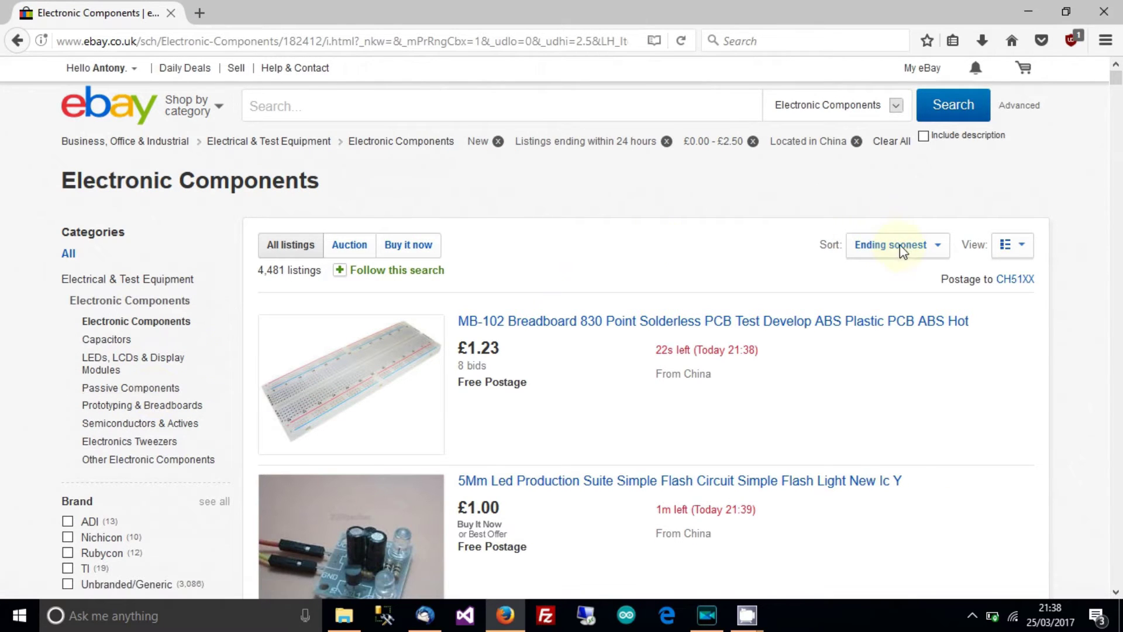
mouse_move(401, 275)
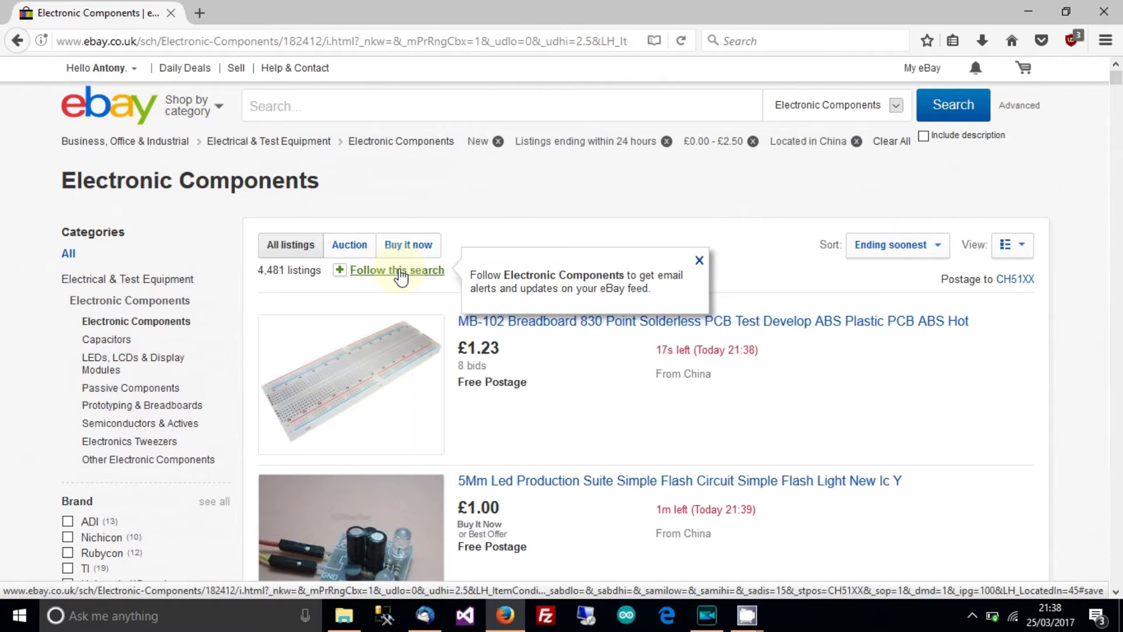
Step: Follow the China Electronic Components search, dismiss the confirmation, and browse the listings
click(400, 274)
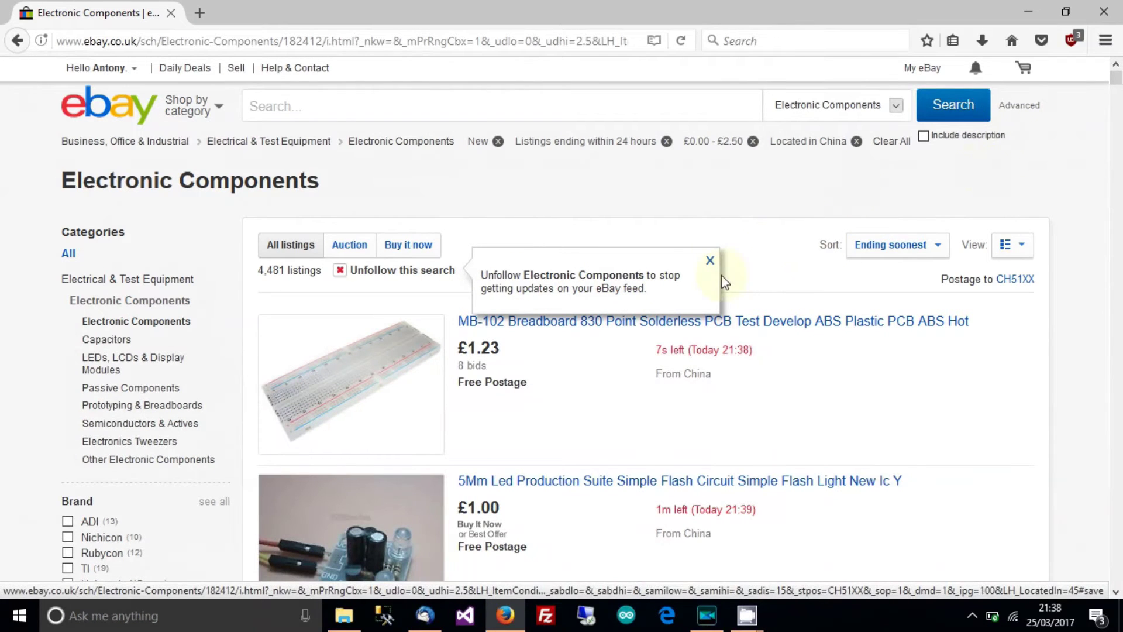
click(710, 260)
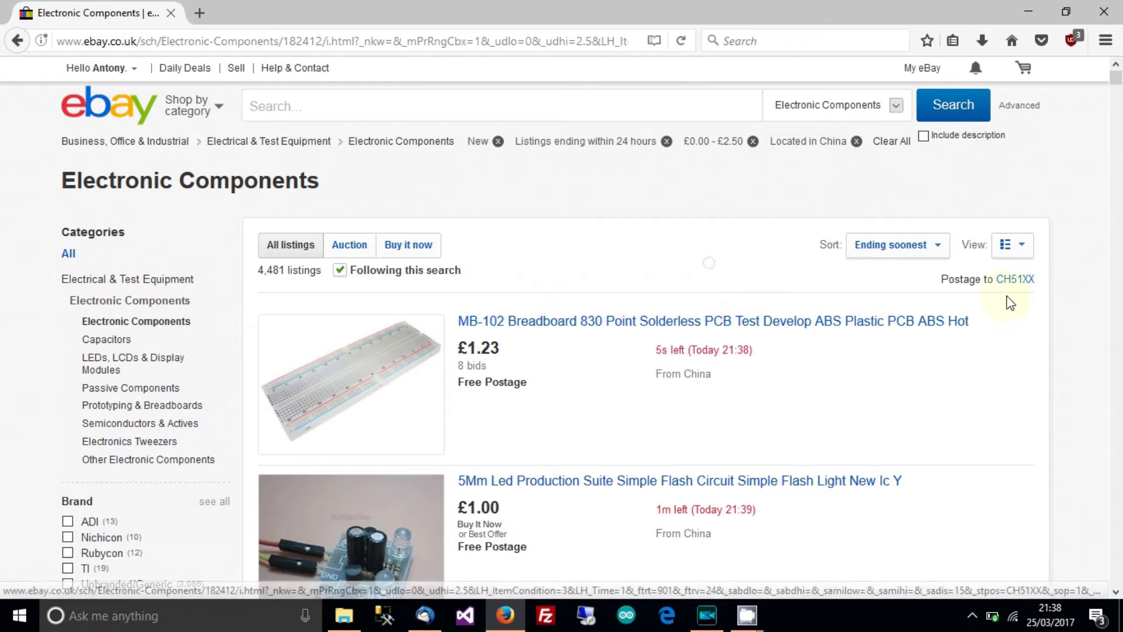
scroll(1115, 595, down, 12)
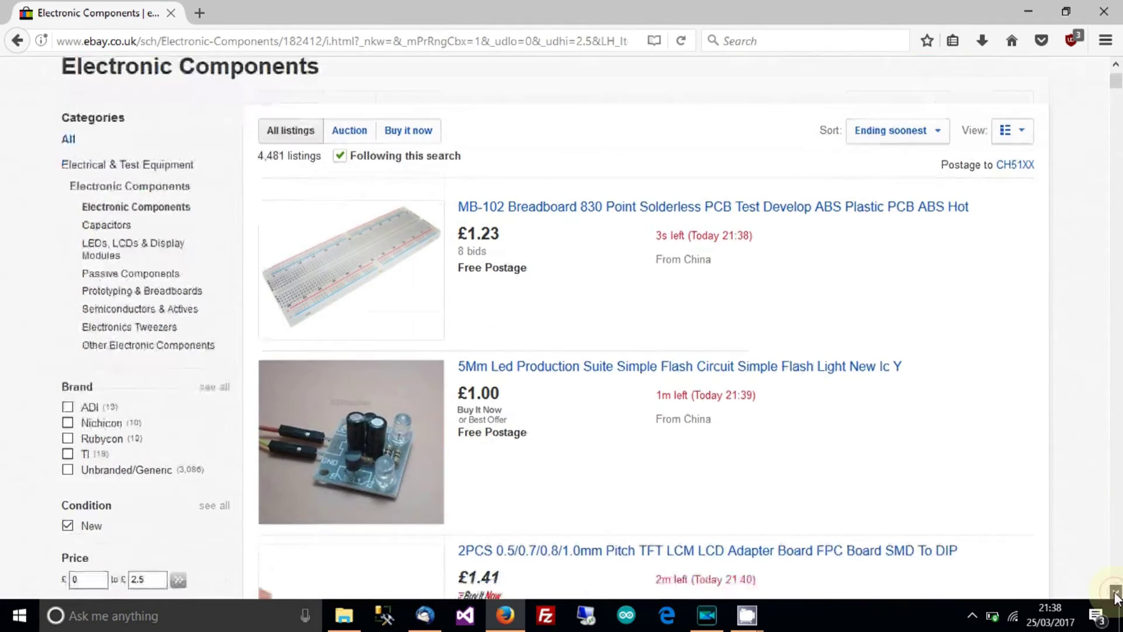
scroll(1115, 595, down, 12)
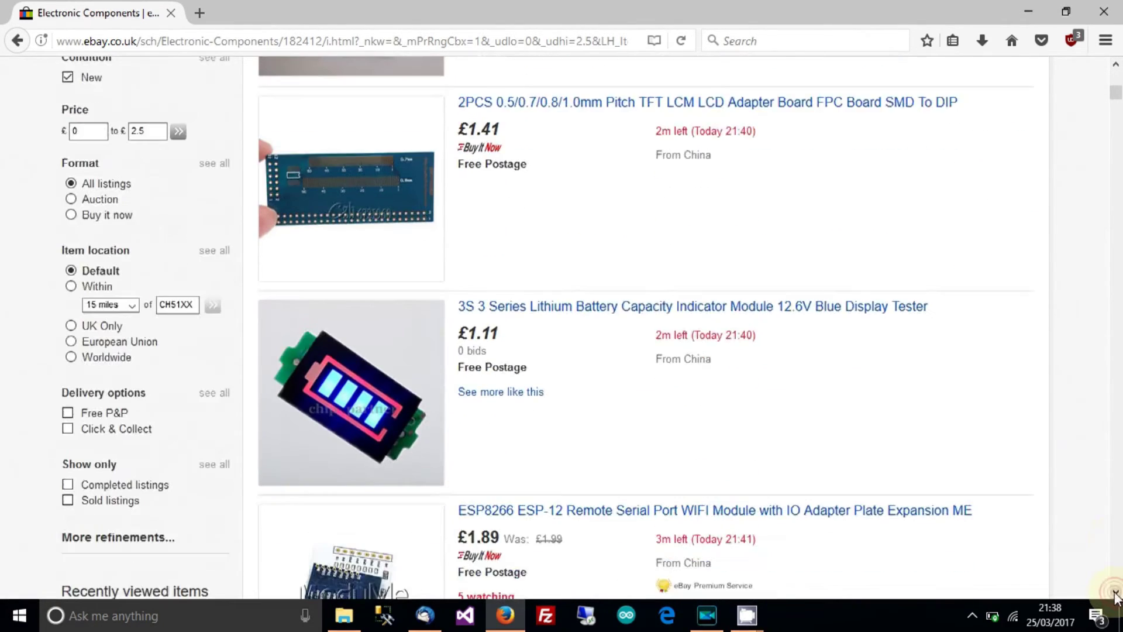
scroll(1116, 595, down, 12)
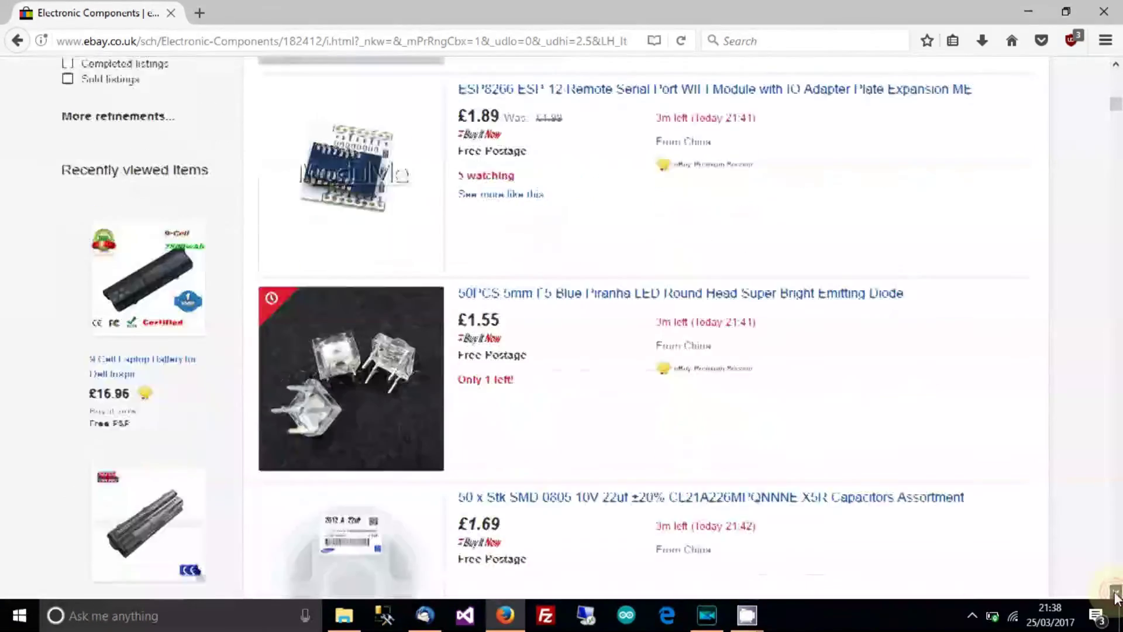
scroll(1115, 595, down, 12)
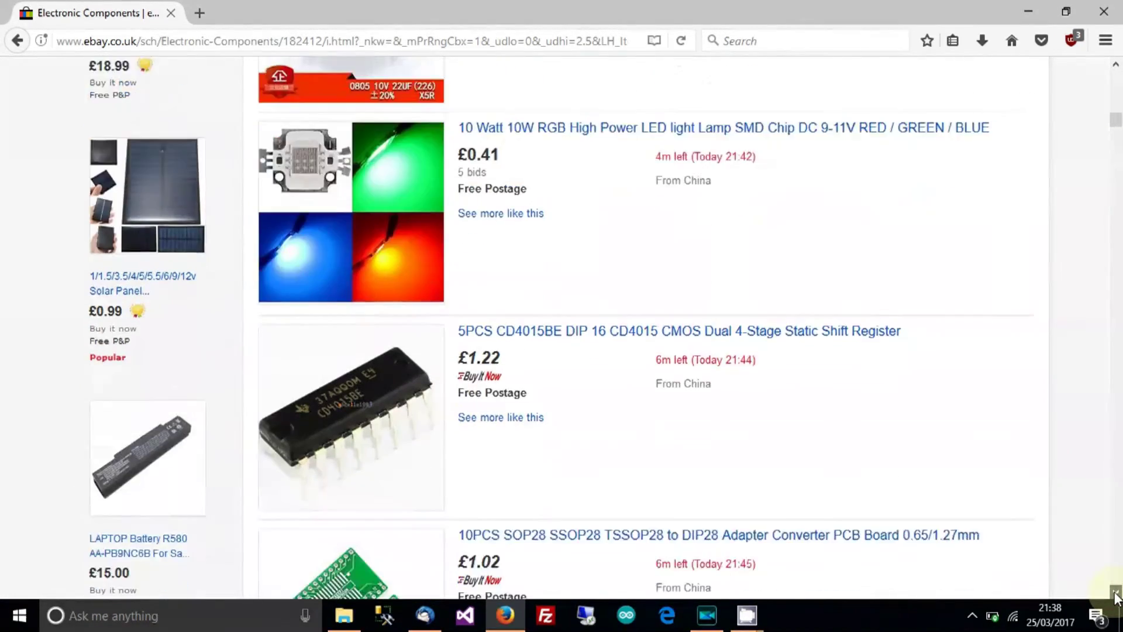
scroll(1116, 595, down, 3)
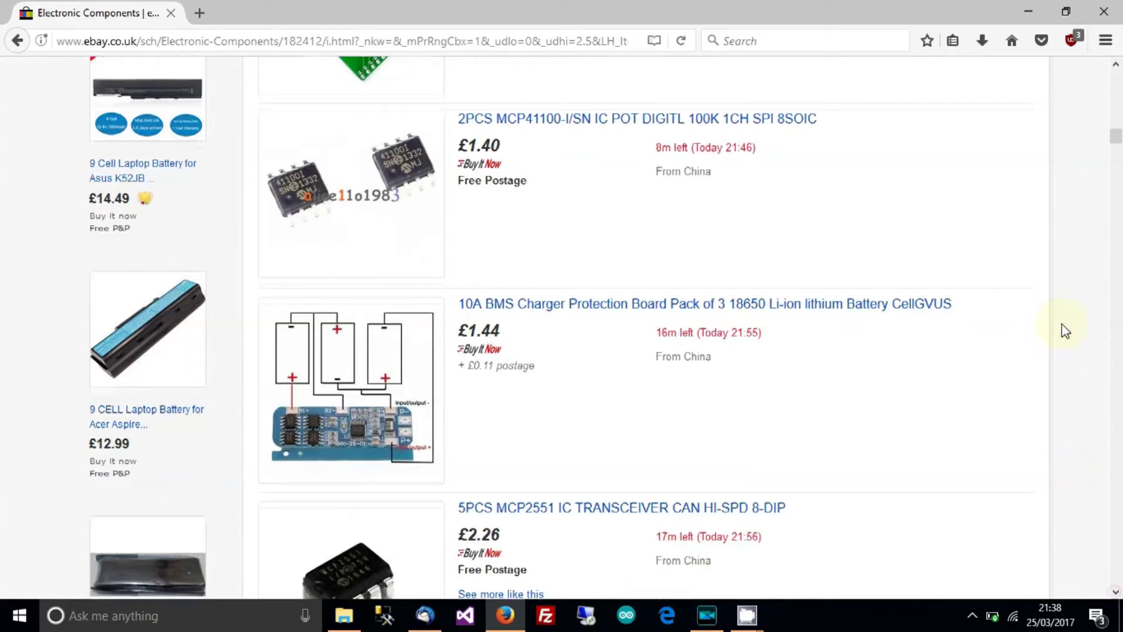
click(1117, 100)
click(1117, 100)
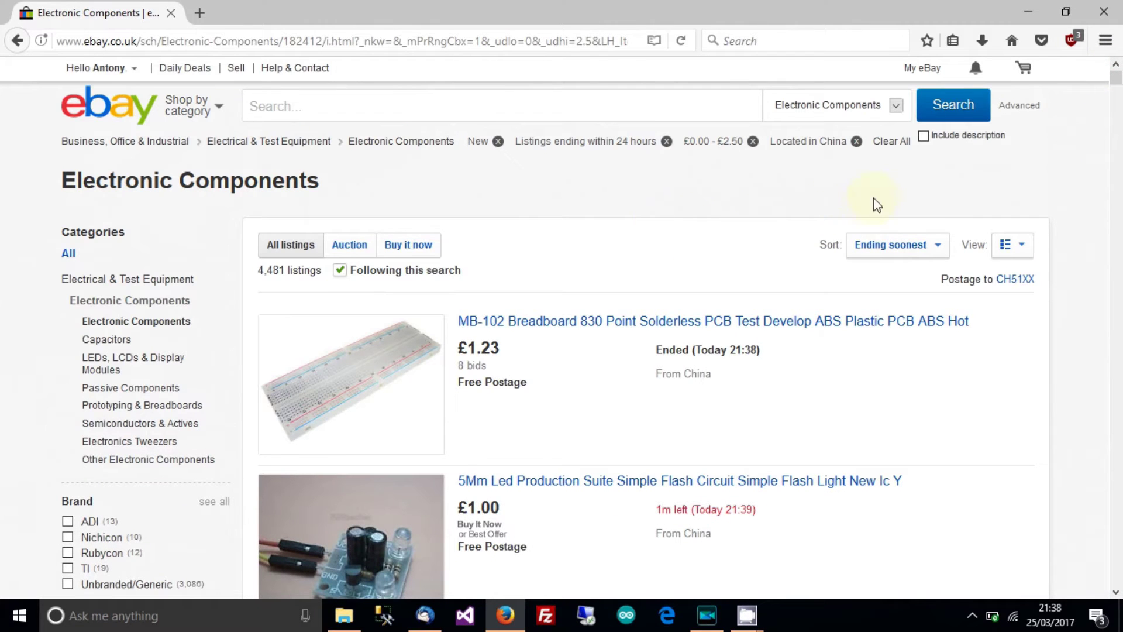
Step: Rerun the advanced search with Located in set to Malaysia and follow the 144-listing result
click(1027, 107)
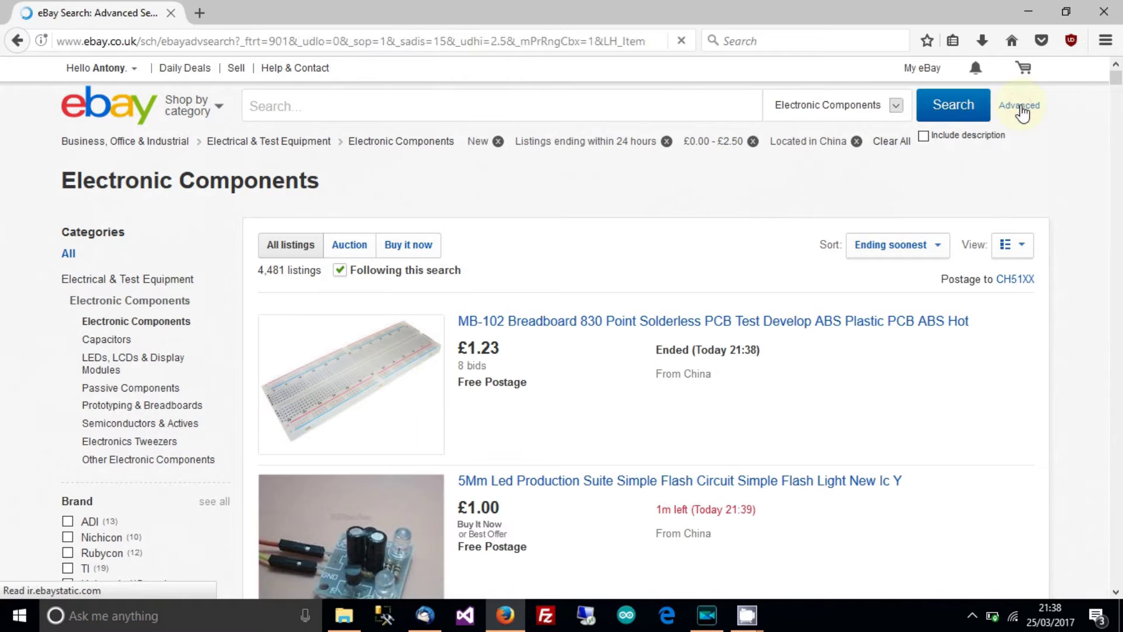
drag(1115, 131, 853, 396)
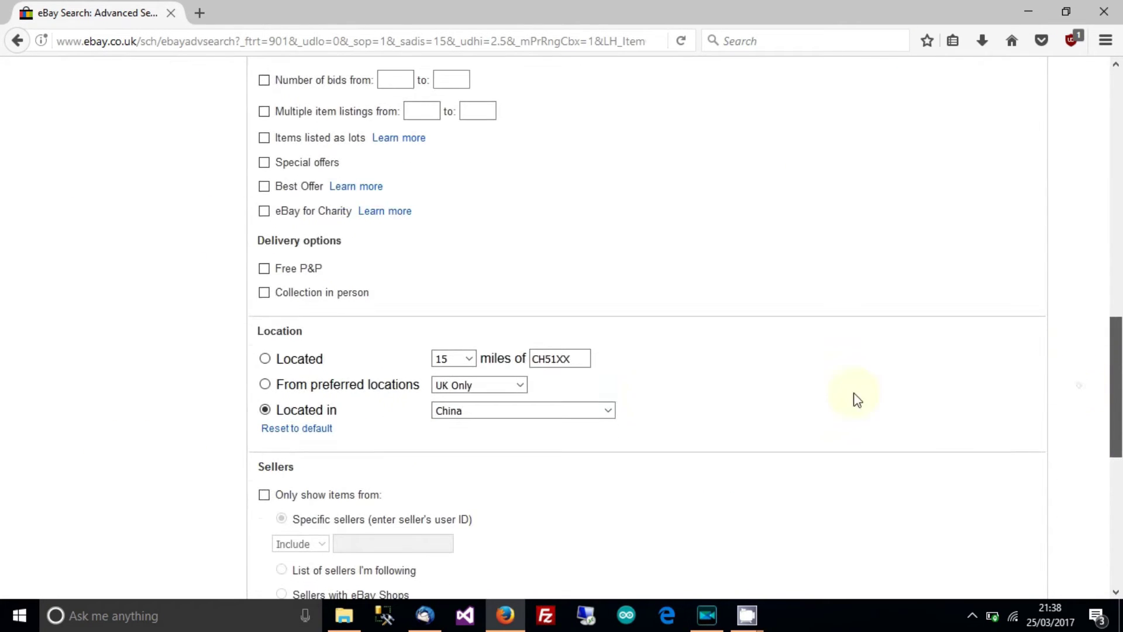
click(559, 413)
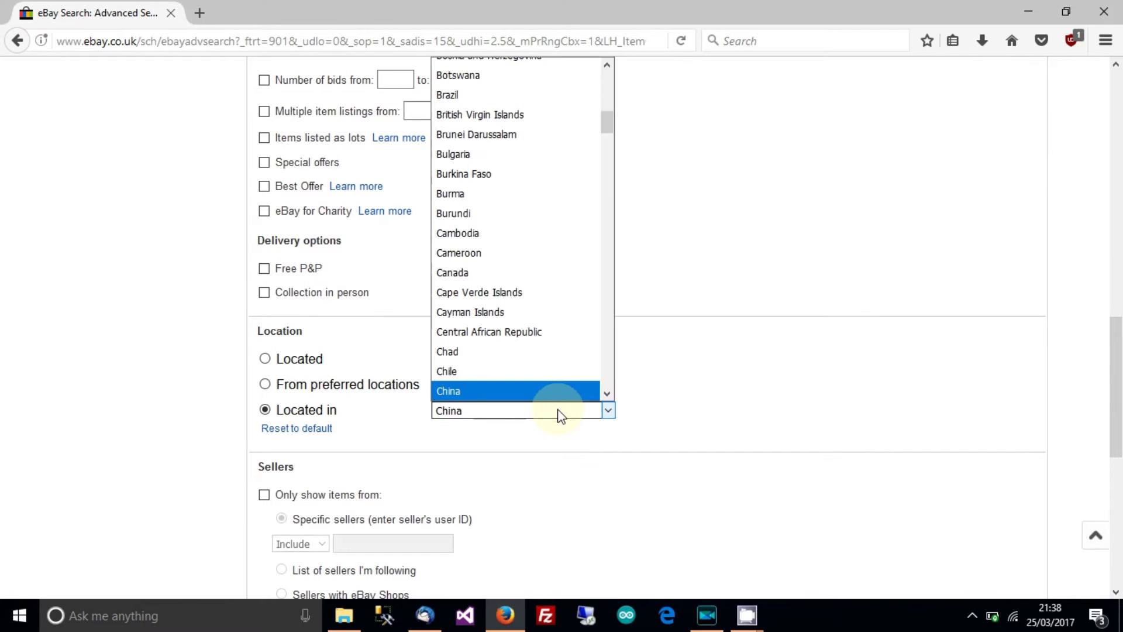
key(m)
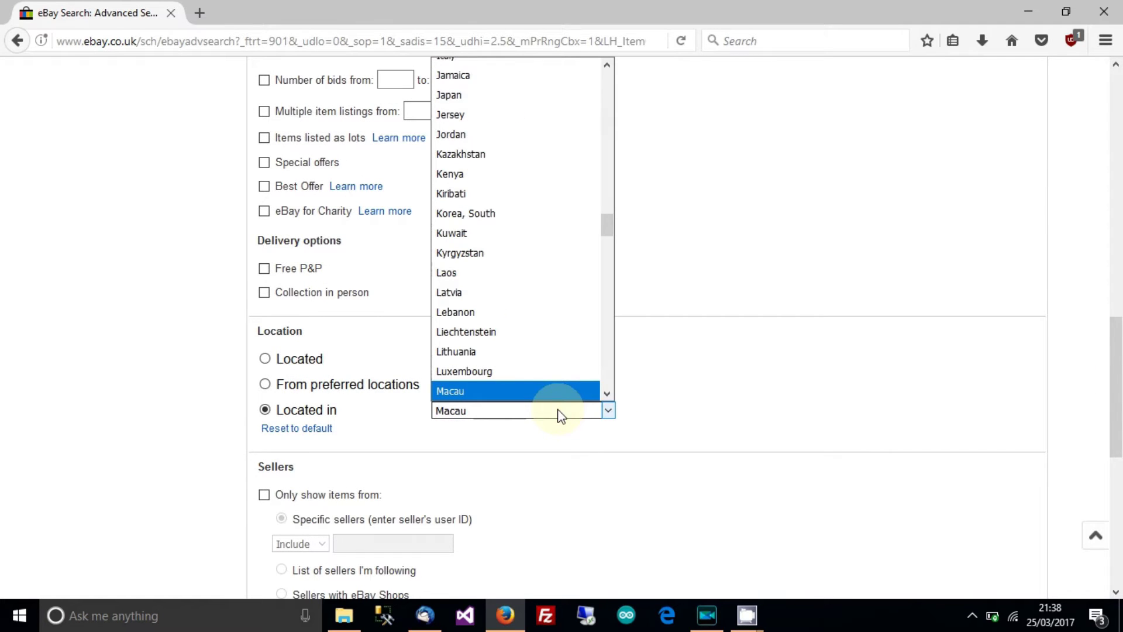
click(605, 392)
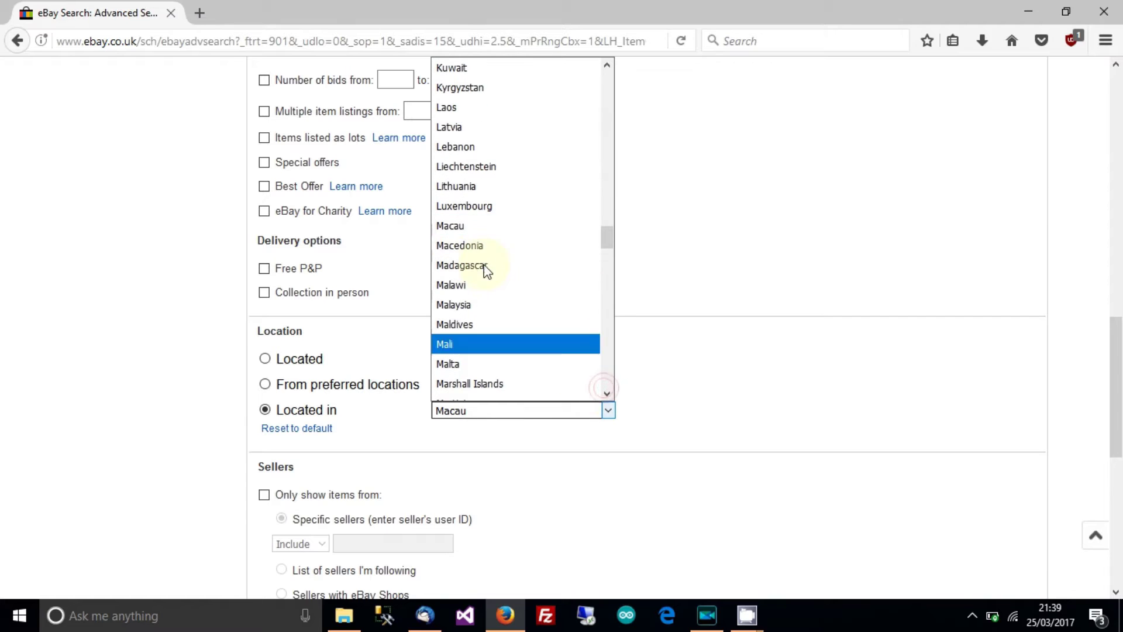
key(Escape)
click(463, 303)
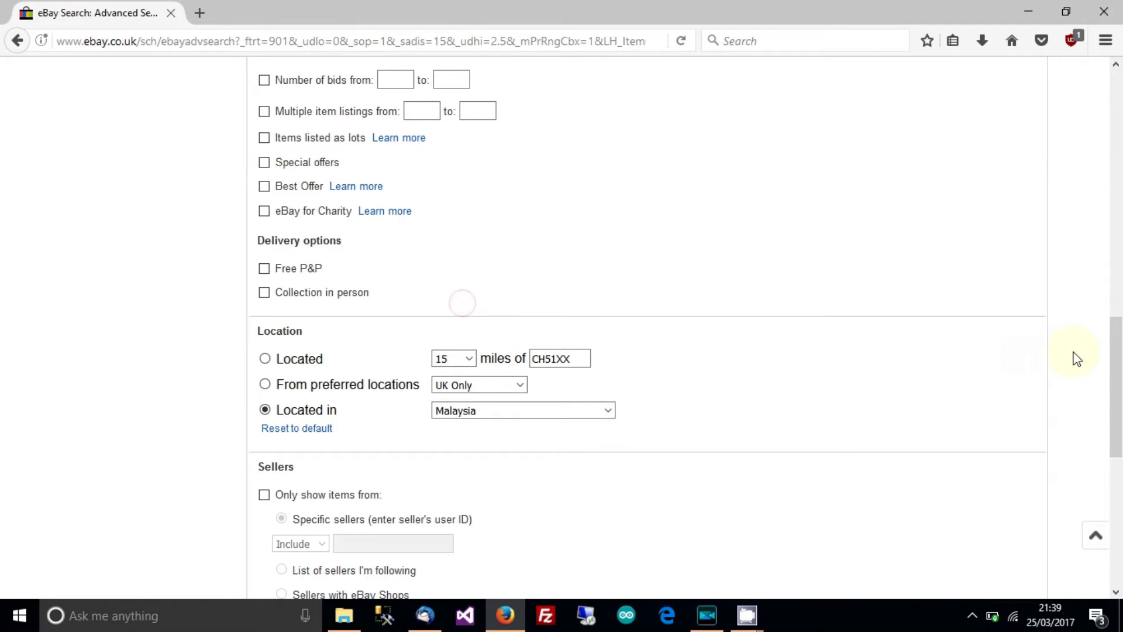
drag(1114, 349, 1115, 496)
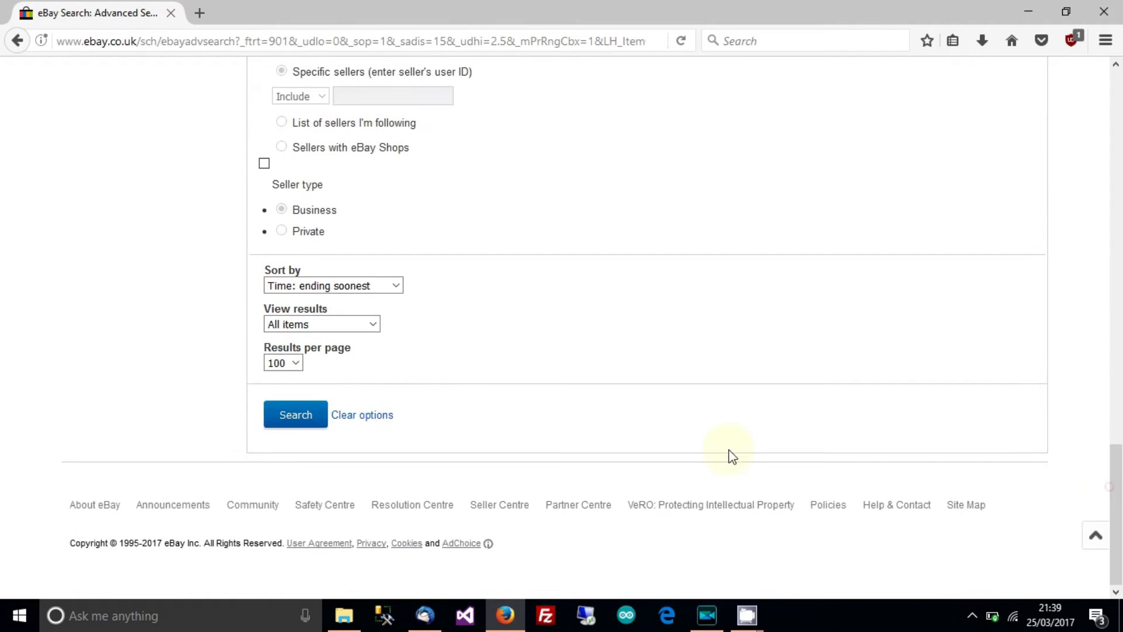
click(312, 415)
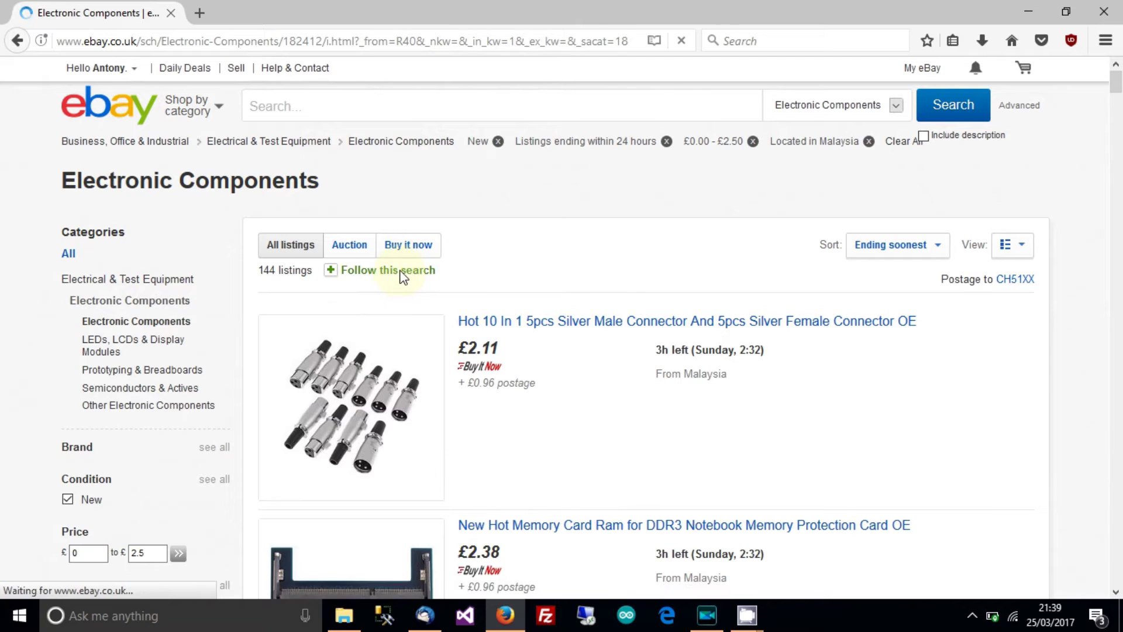
click(401, 270)
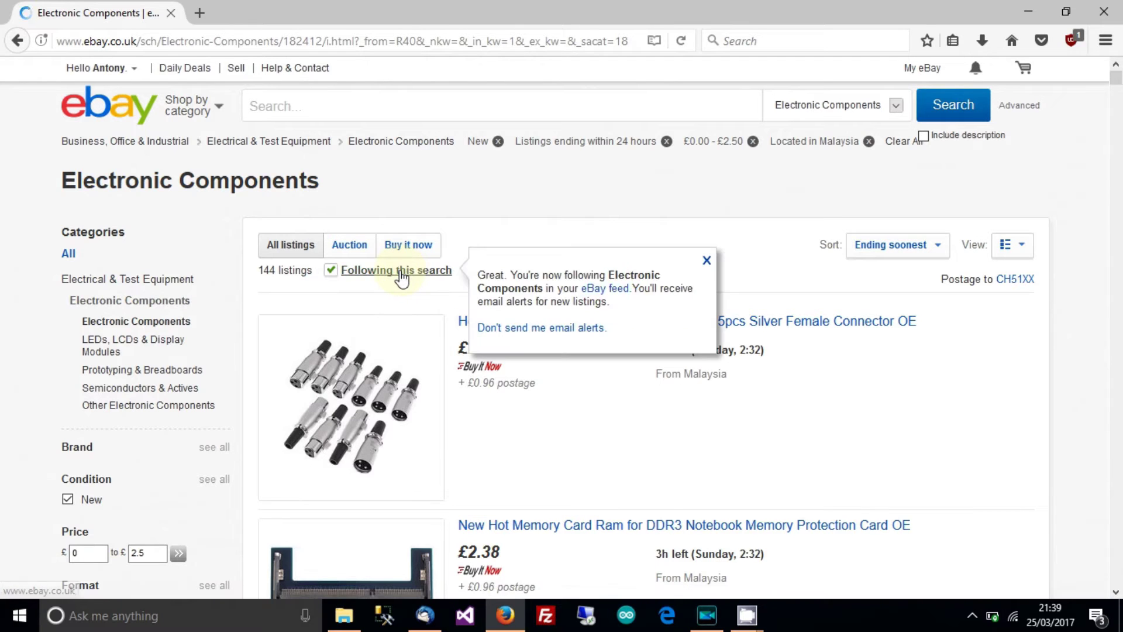
Step: Change the advanced search's Located in to Hong Kong and rerun it, giving 1,152 listings
click(1012, 112)
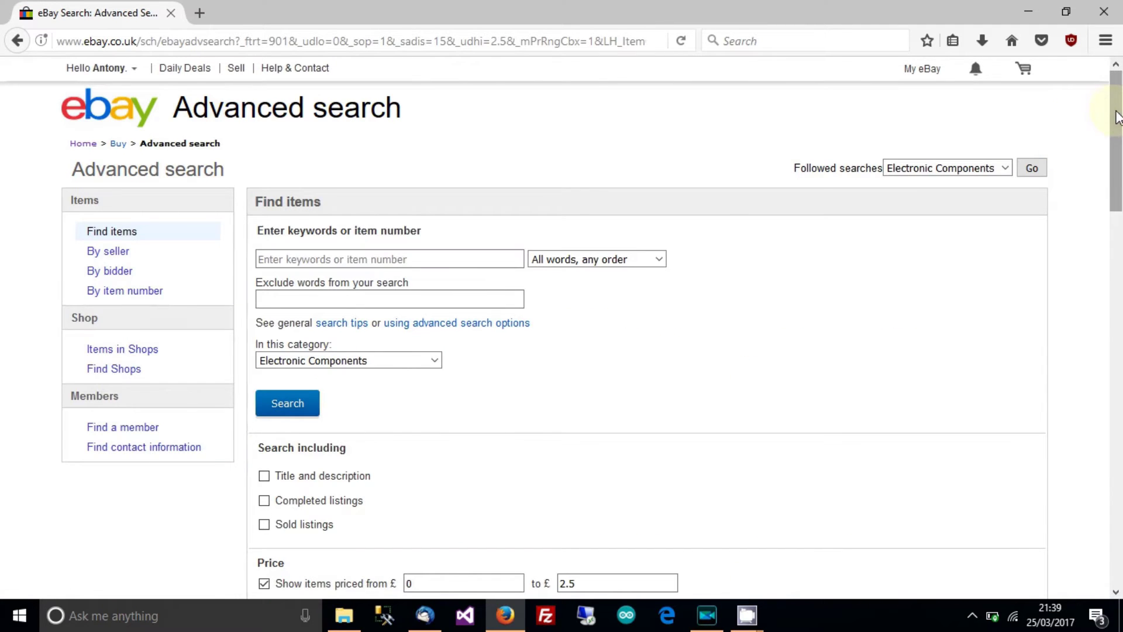
drag(1117, 117, 1094, 377)
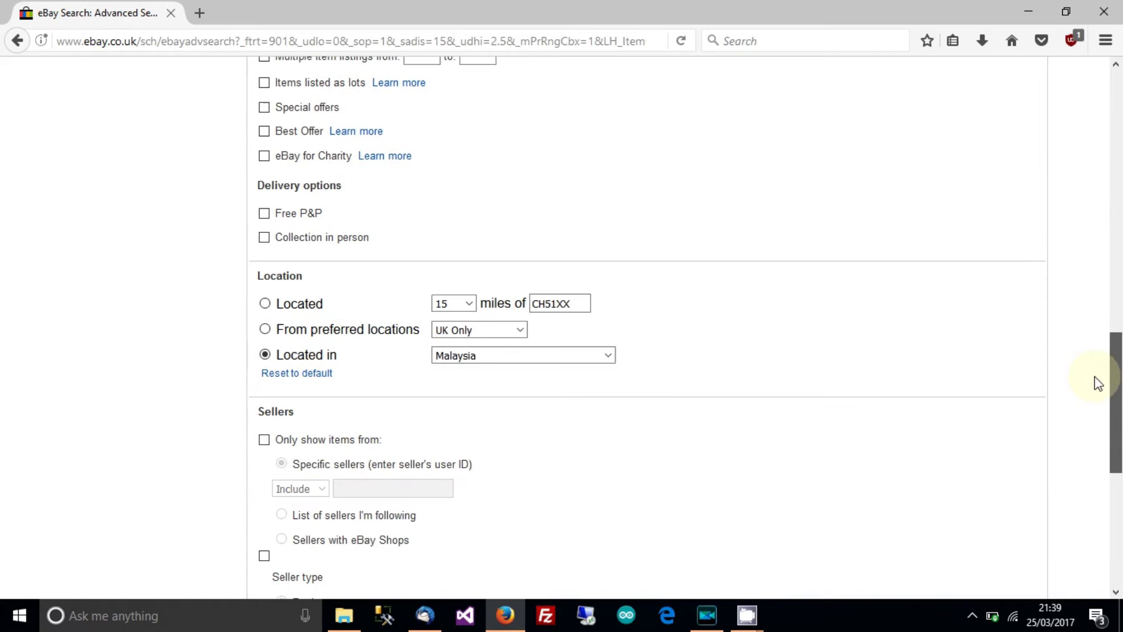
click(570, 342)
key(h)
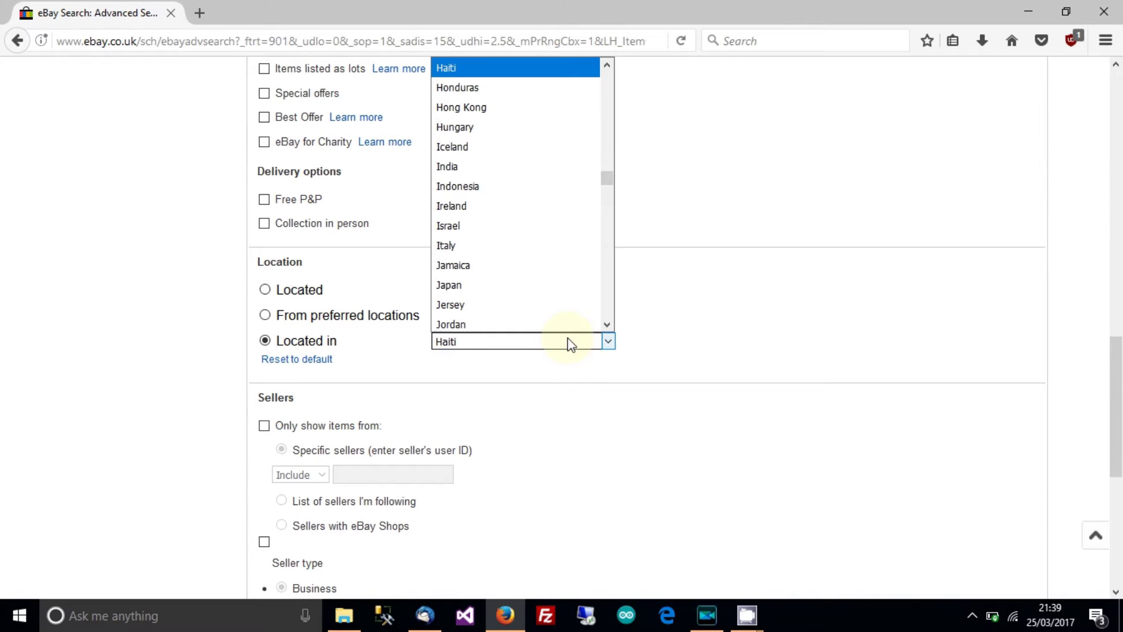
key(h)
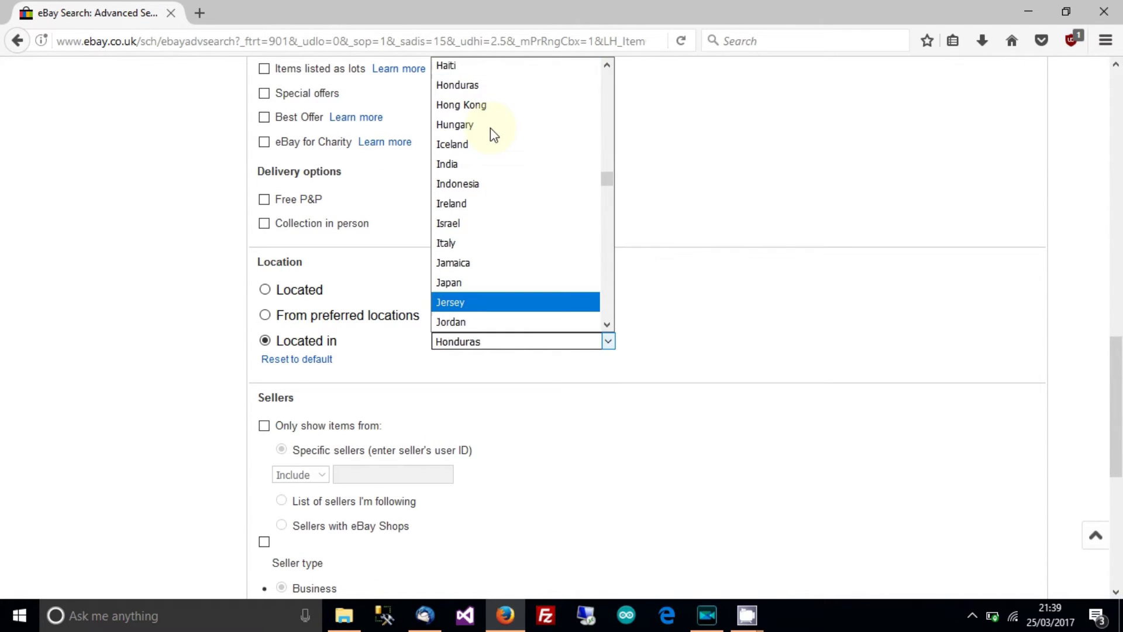
click(486, 106)
drag(1112, 357, 1096, 469)
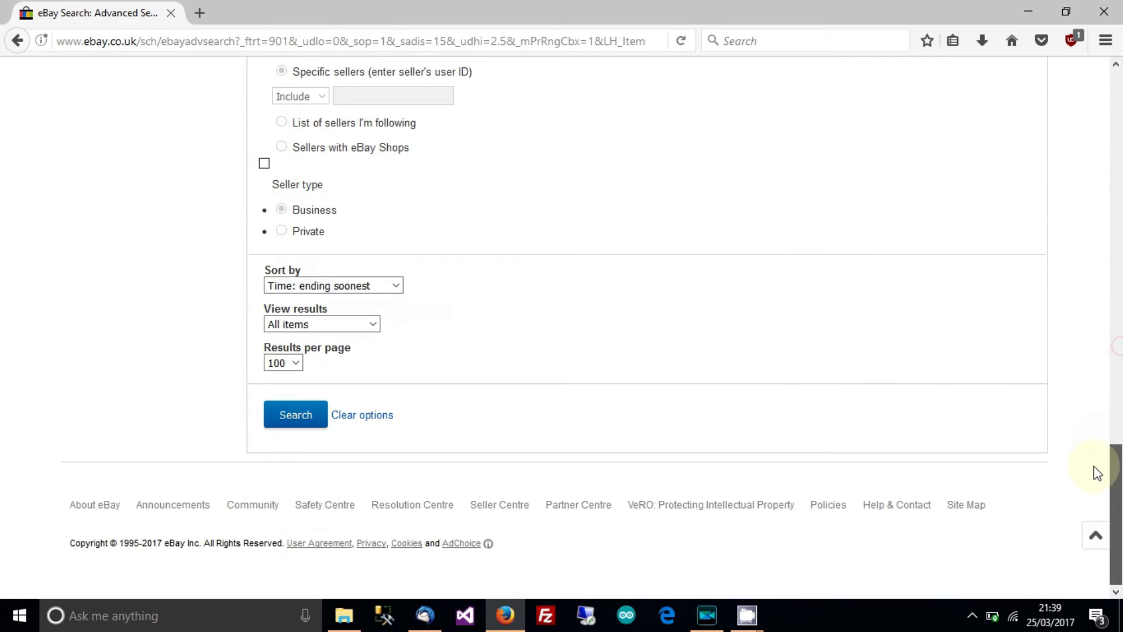
click(315, 416)
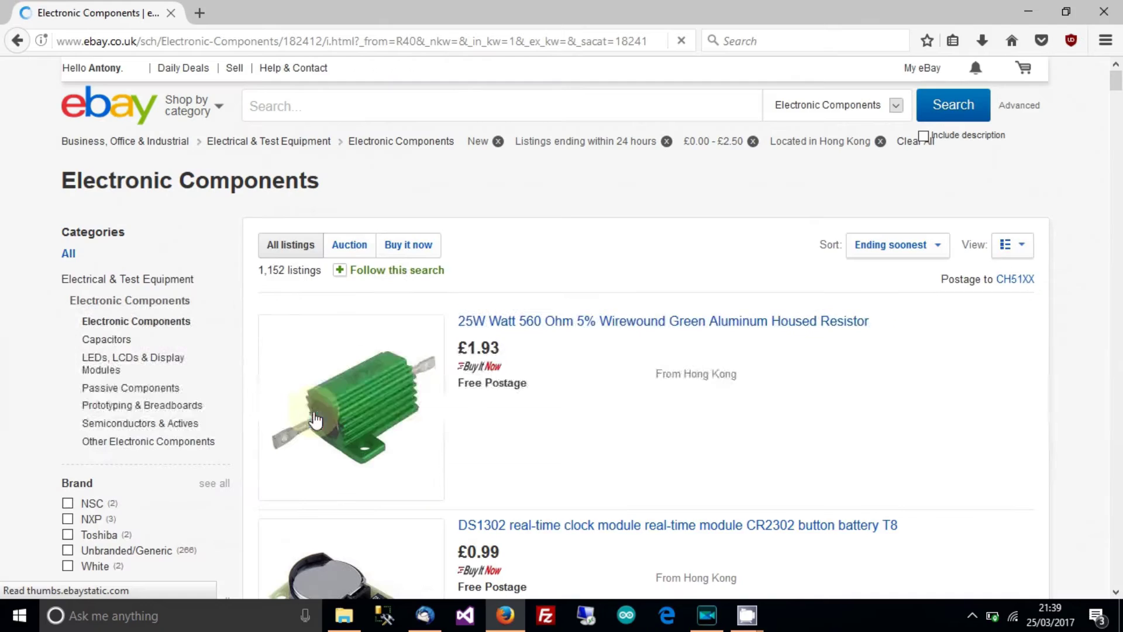
Step: Follow the Hong Kong Electronic Components search so it appears in the eBay feed
mouse_move(414, 280)
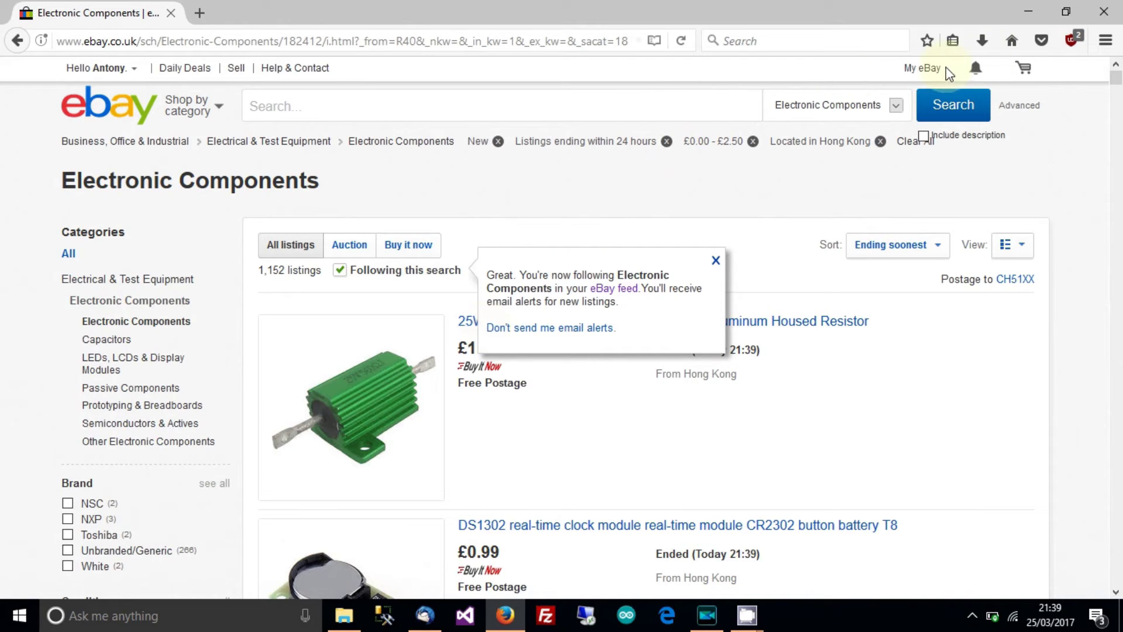
Step: Open Followed Searches from the My eBay menu
mouse_move(930, 72)
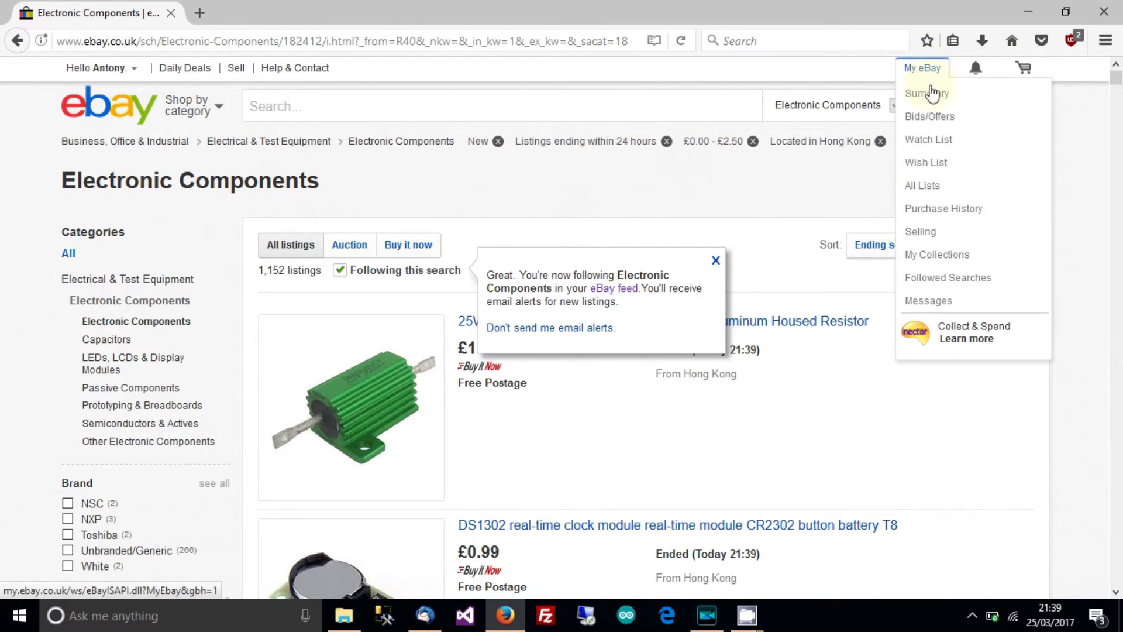
click(953, 283)
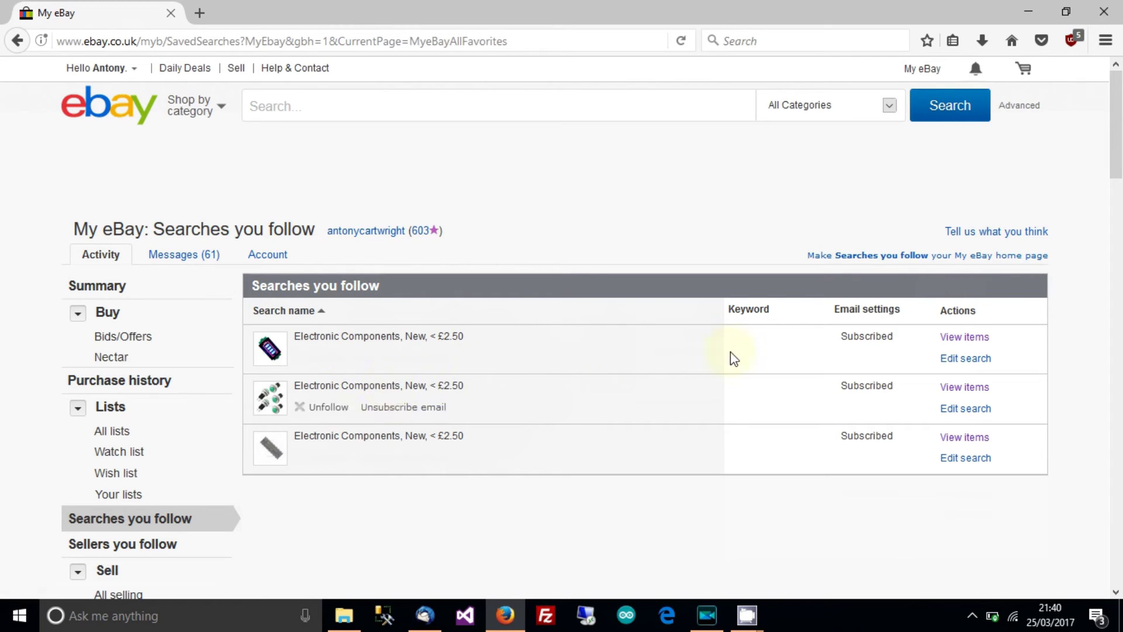
Step: Open the followed Hong Kong components search results and scroll down through the listings
click(966, 388)
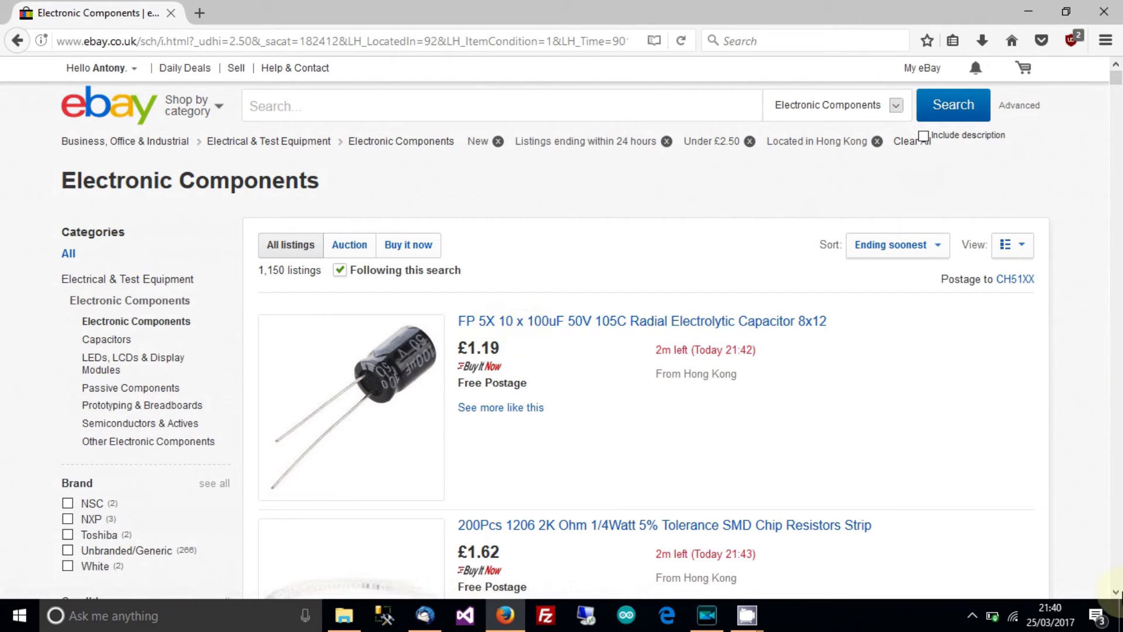
click(1116, 593)
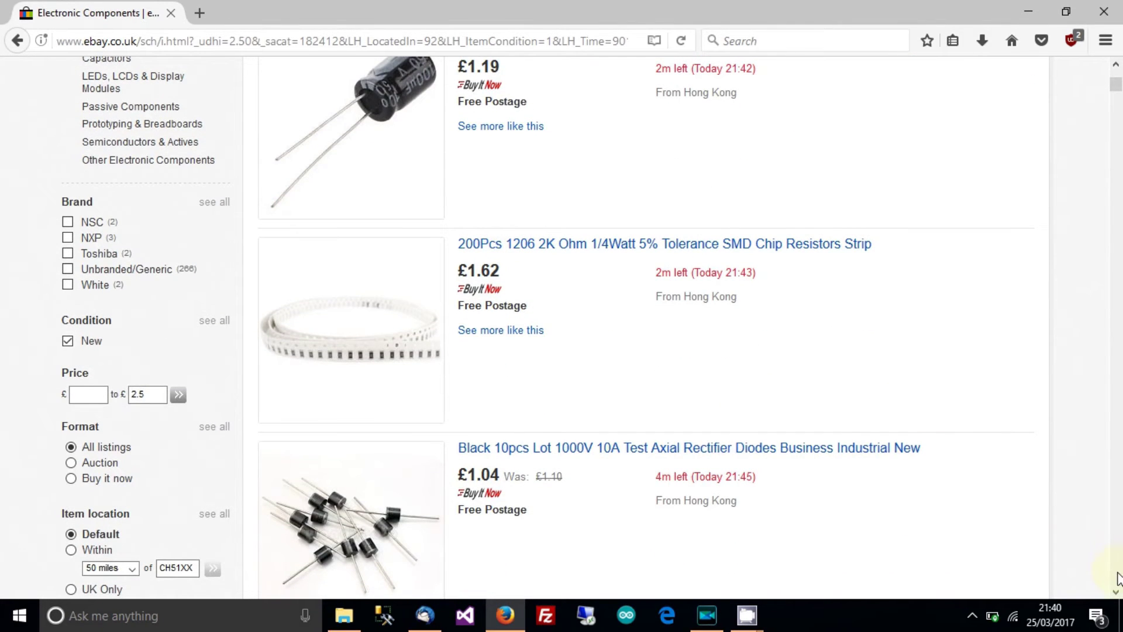
click(1116, 593)
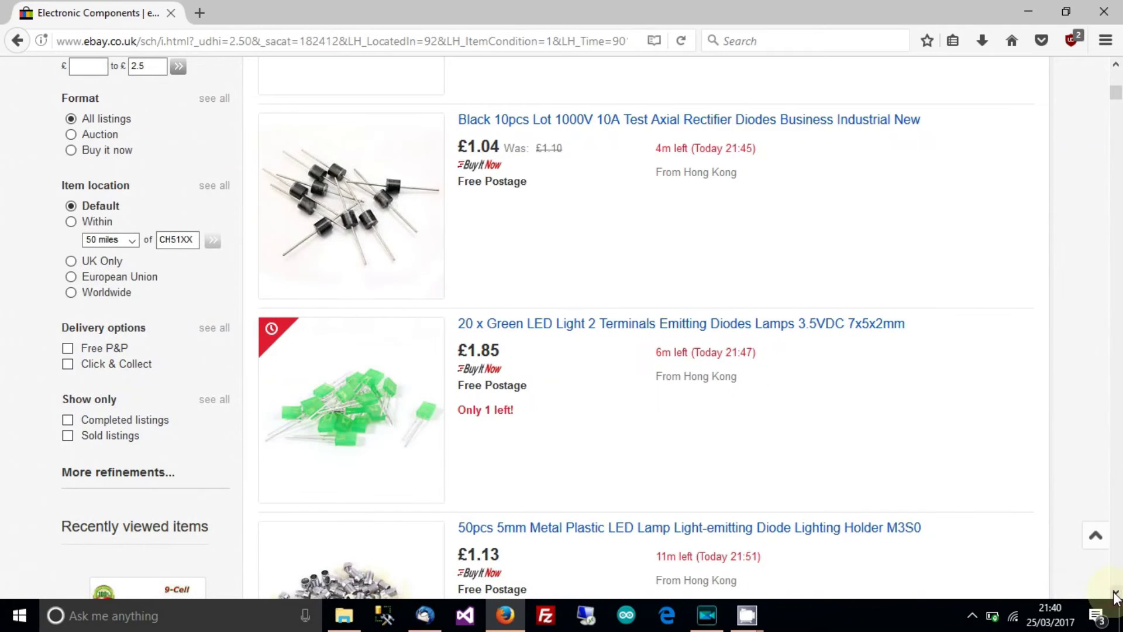
click(1116, 592)
click(1116, 594)
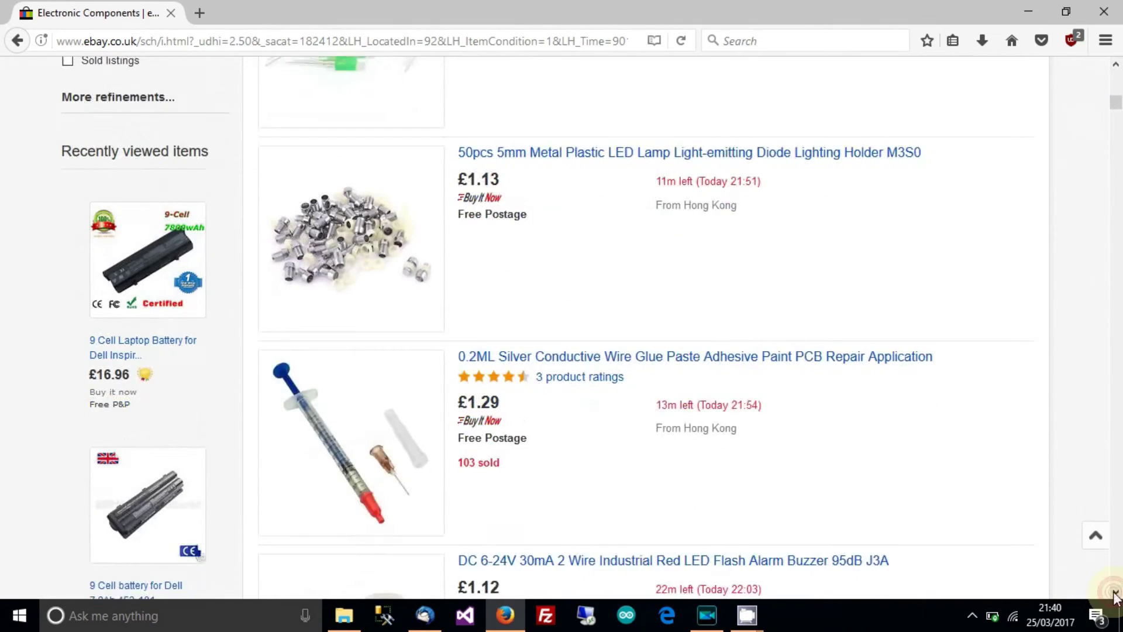
click(1117, 594)
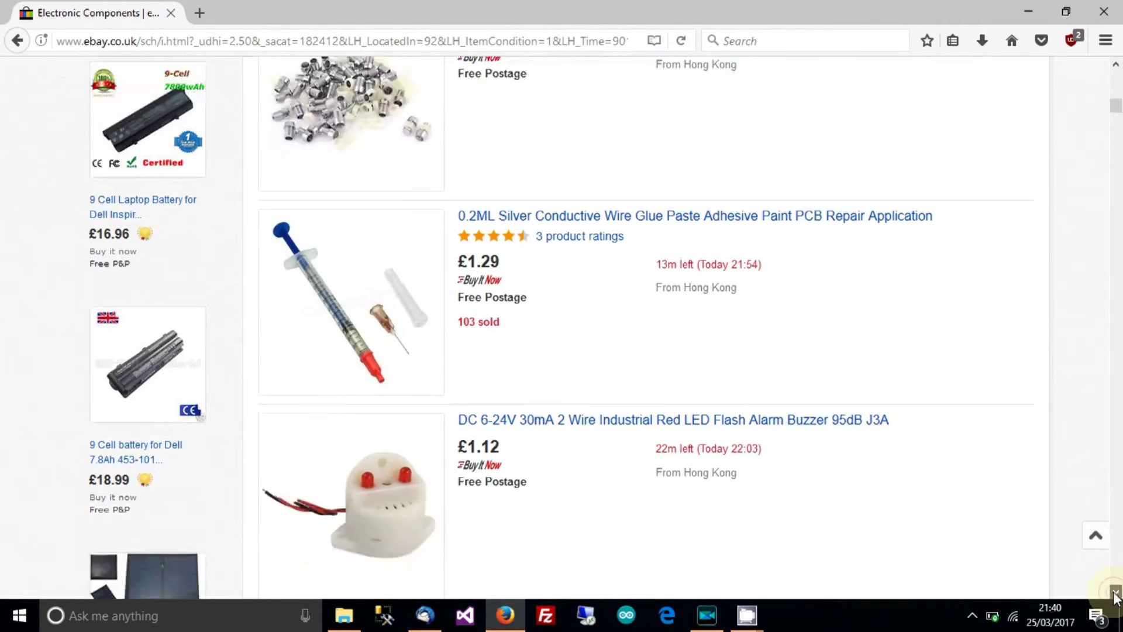
click(1117, 593)
scroll(1116, 594, down, 3)
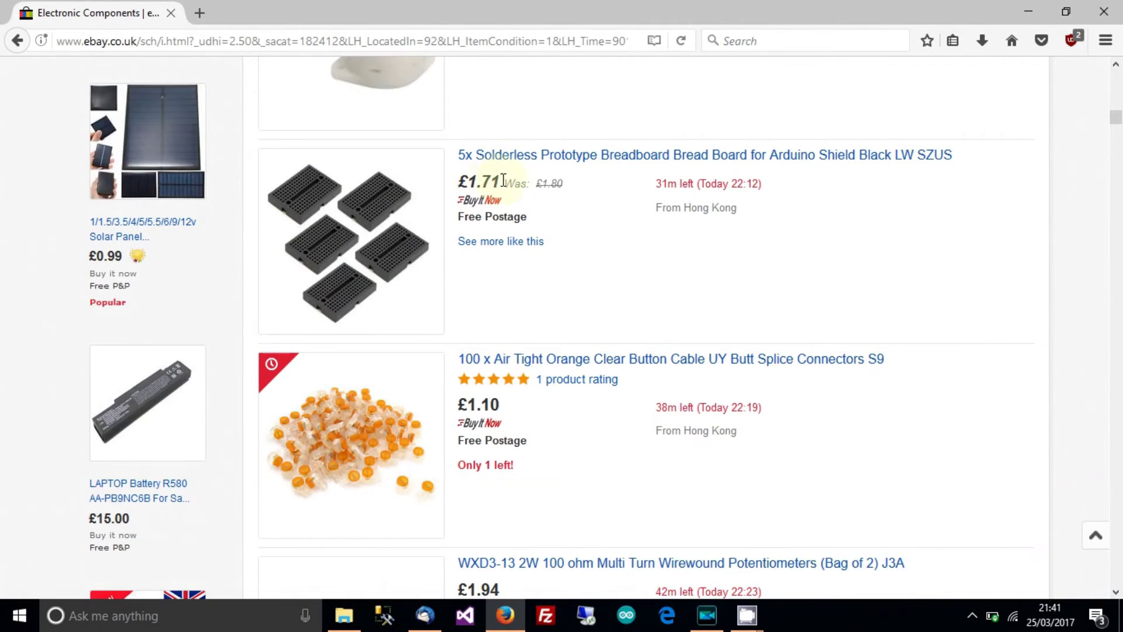
scroll(1119, 596, down, 4)
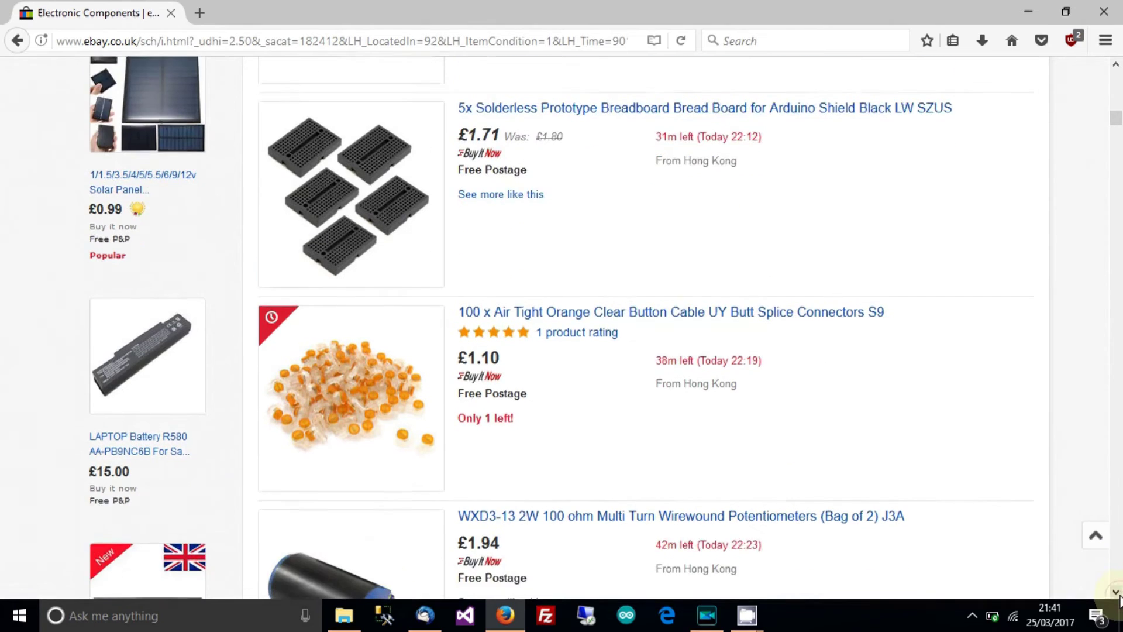
scroll(1118, 596, down, 3)
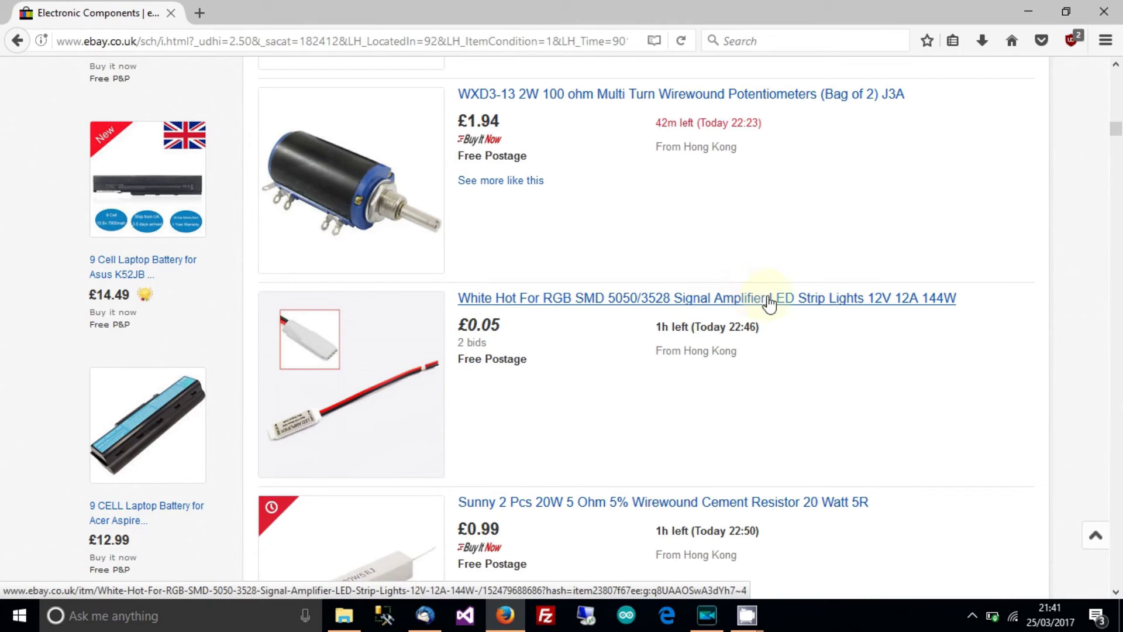
Step: Highlight the £0.05 auction price, then return to the top of the results
drag(446, 323, 521, 339)
click(488, 335)
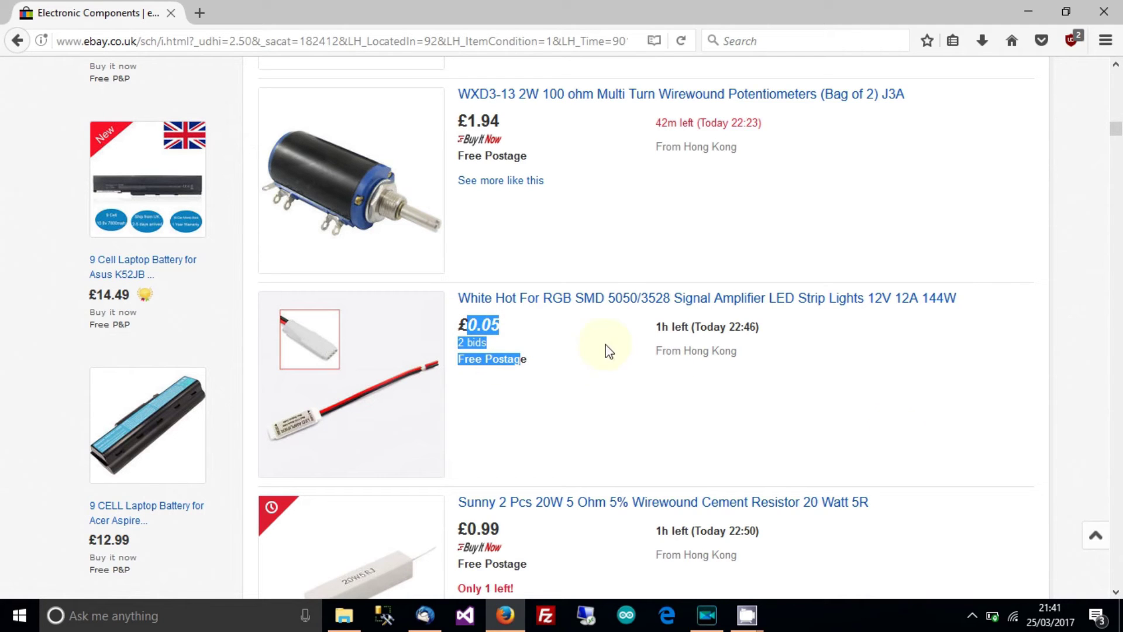
scroll(1114, 596, down, 10)
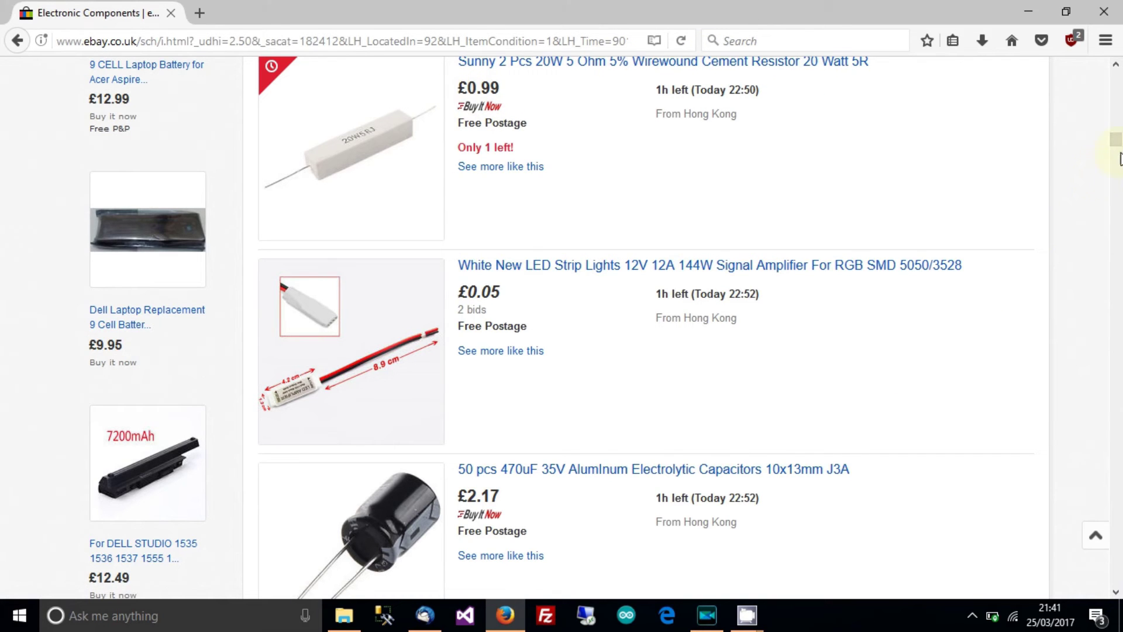
drag(1120, 157, 1118, 193)
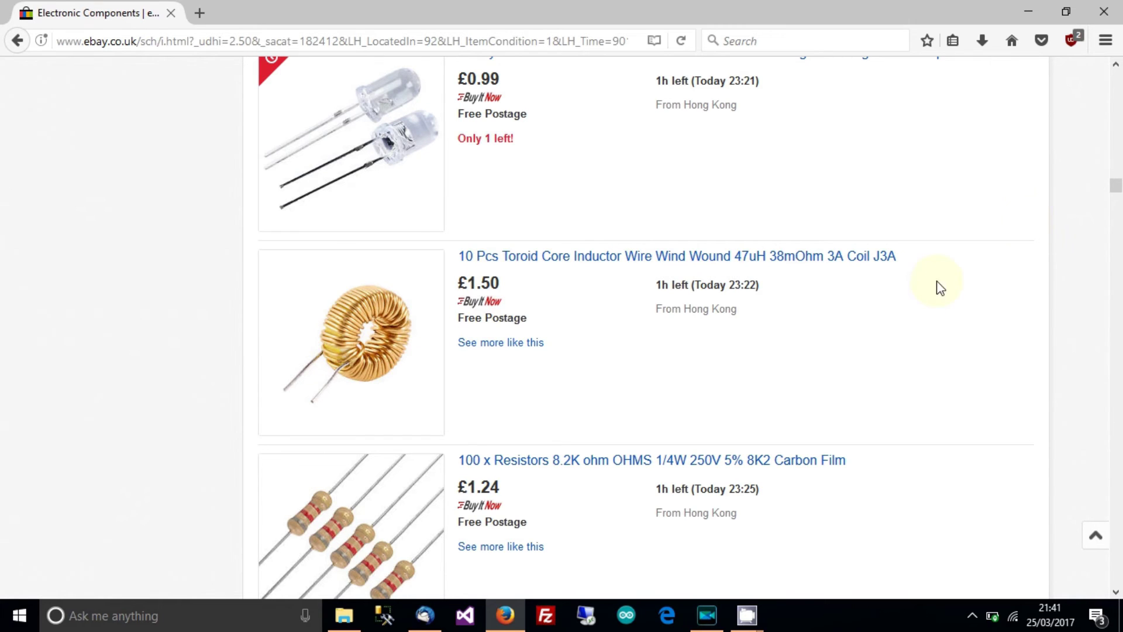
drag(1118, 192, 1118, 66)
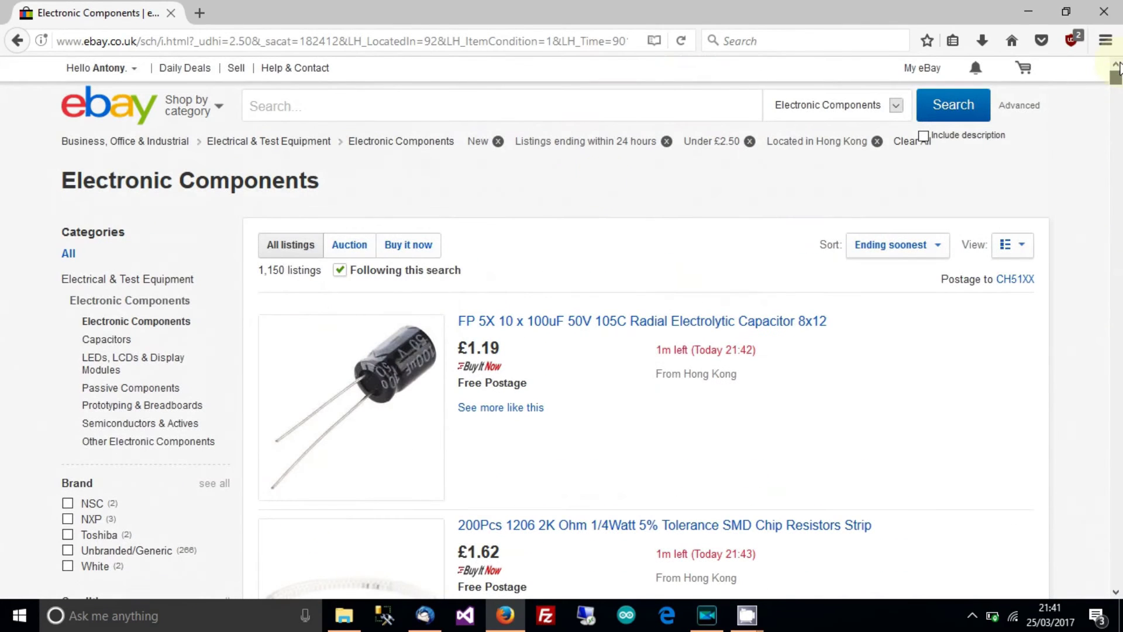
Step: Filter the Hong Kong results to Auction listings and look through all 17 of them
click(355, 253)
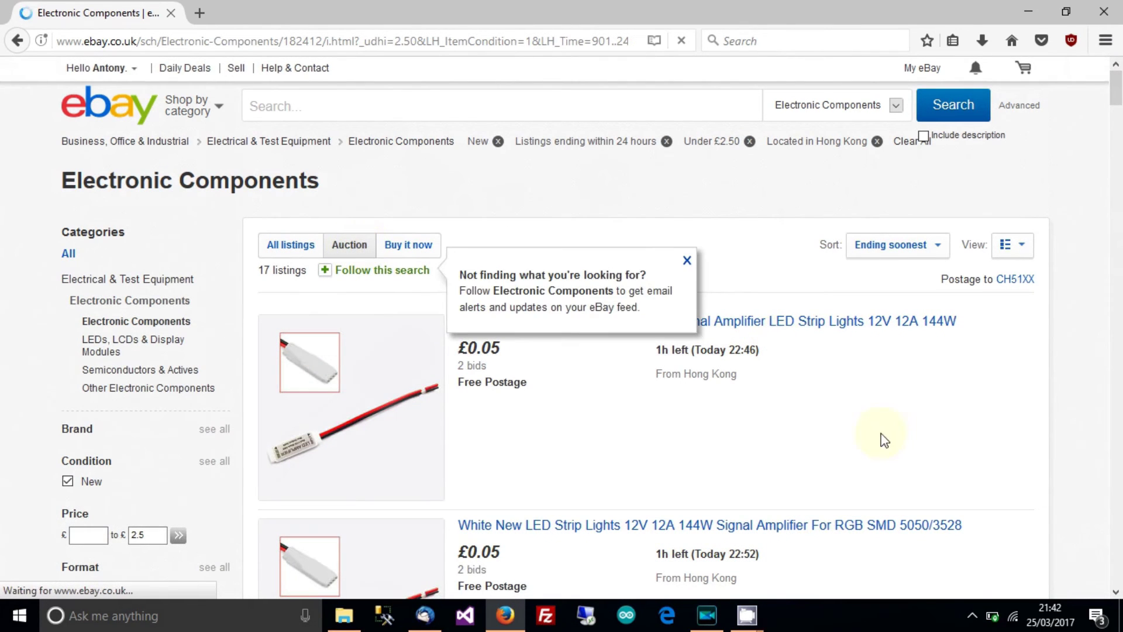
click(1116, 593)
click(1116, 592)
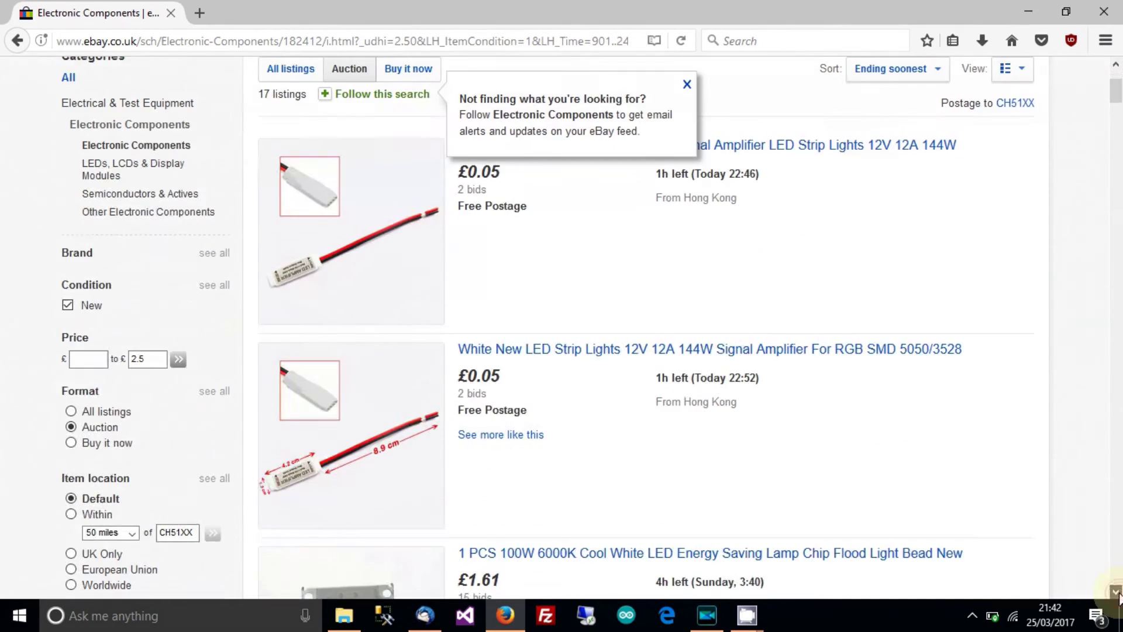
scroll(1116, 592, down, 8)
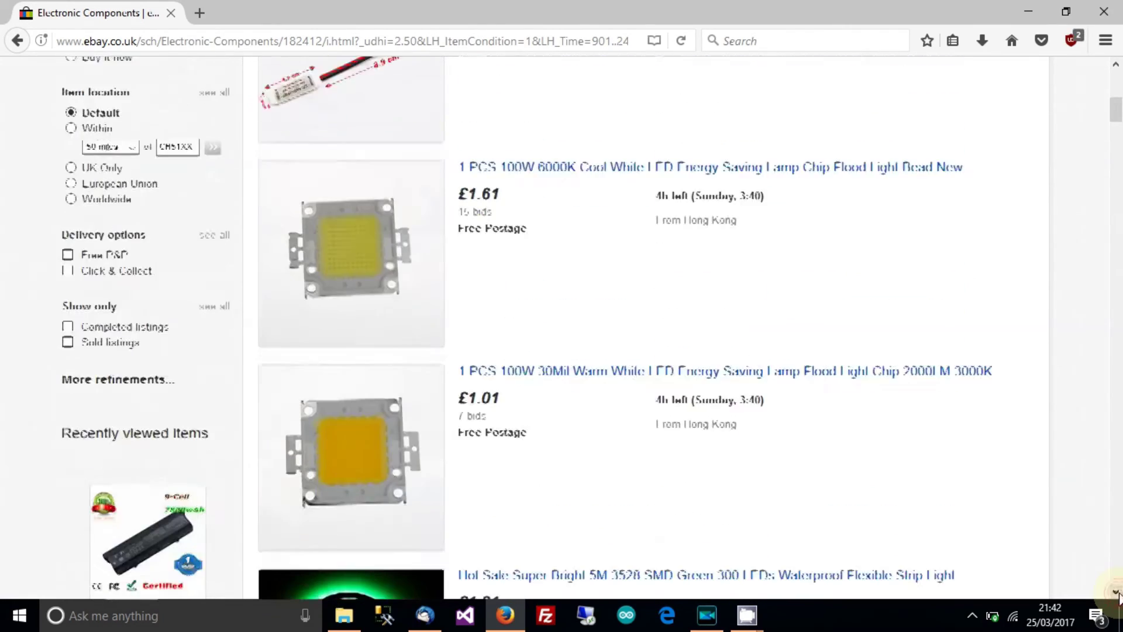
scroll(1115, 592, down, 7)
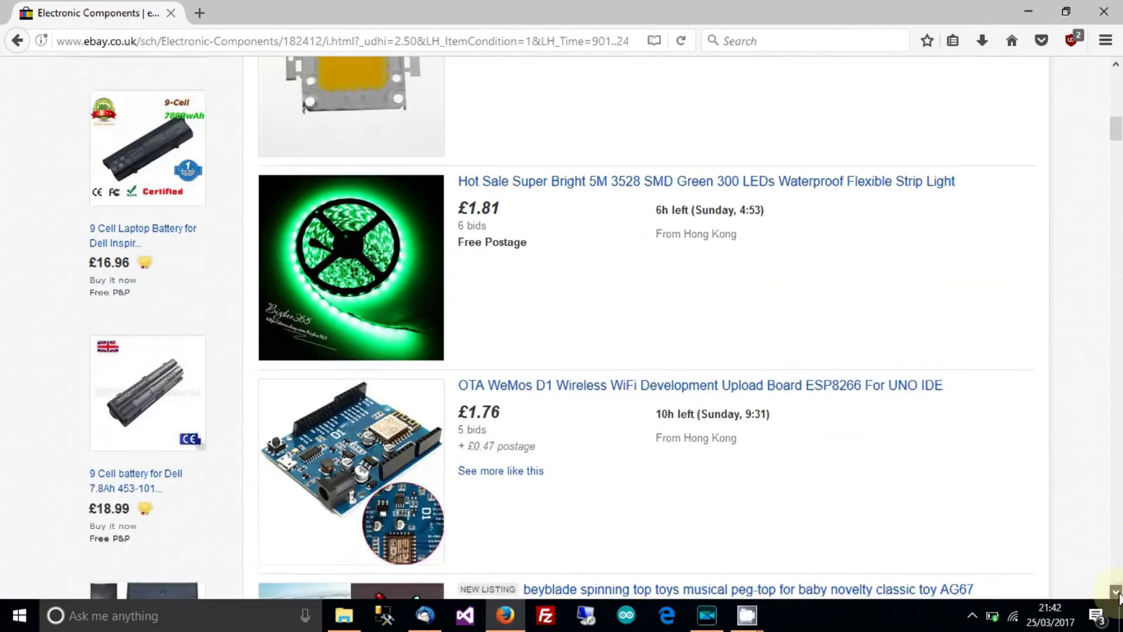
scroll(1117, 593, down, 11)
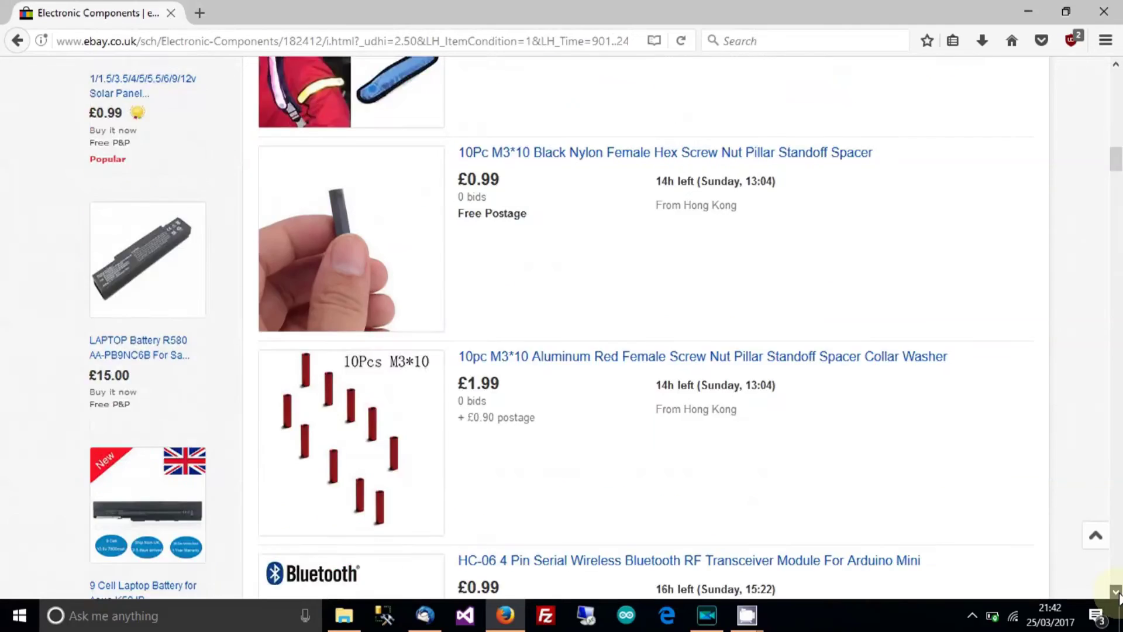
scroll(1117, 593, down, 3)
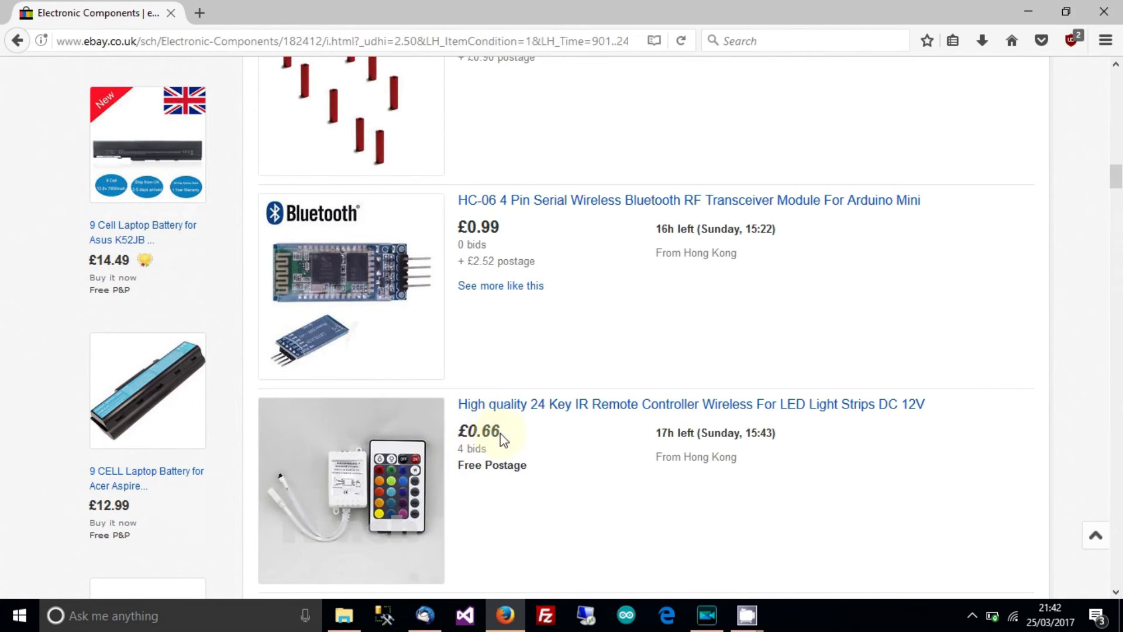
drag(1116, 177, 1117, 76)
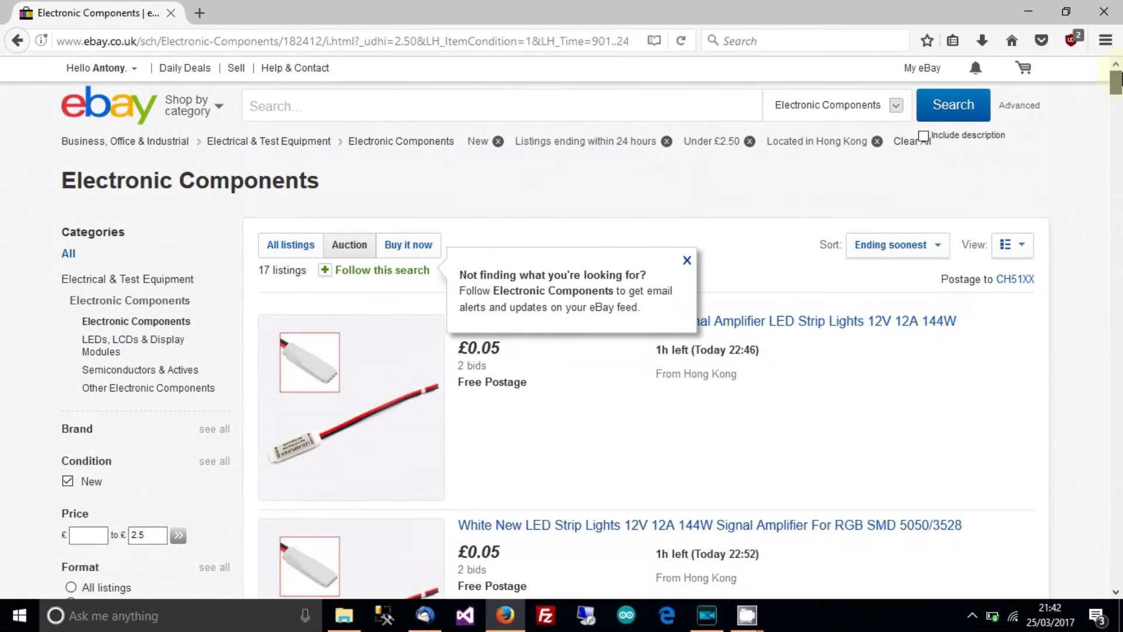
Step: Show only Buy it now listings sorted by Lowest price + P&P and browse the £0.99 items
click(412, 252)
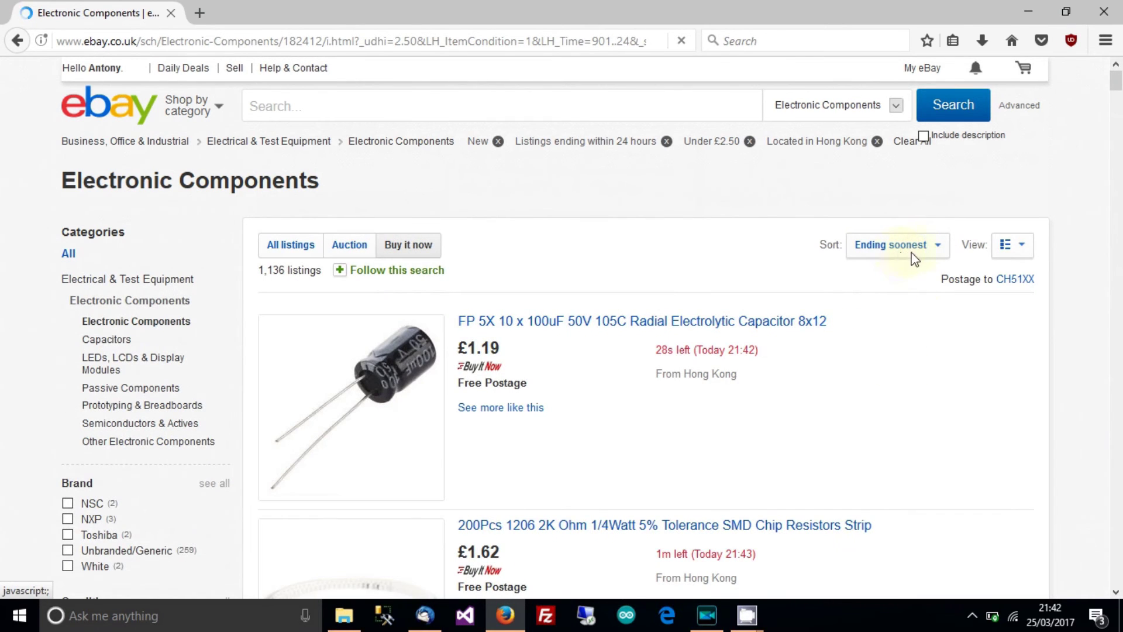
click(929, 248)
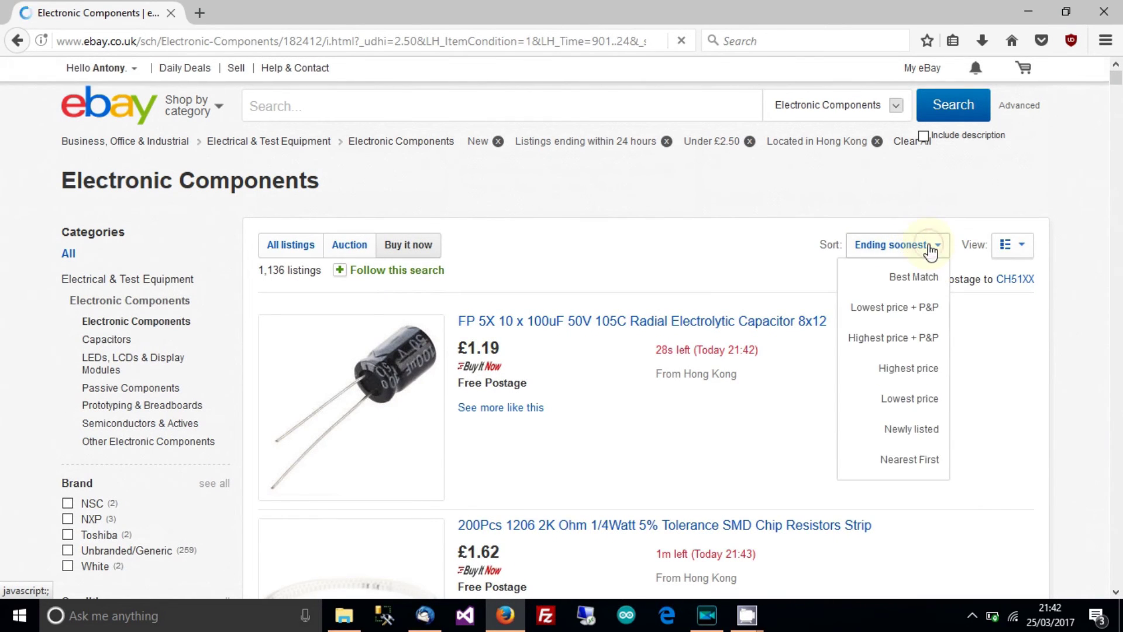
click(898, 321)
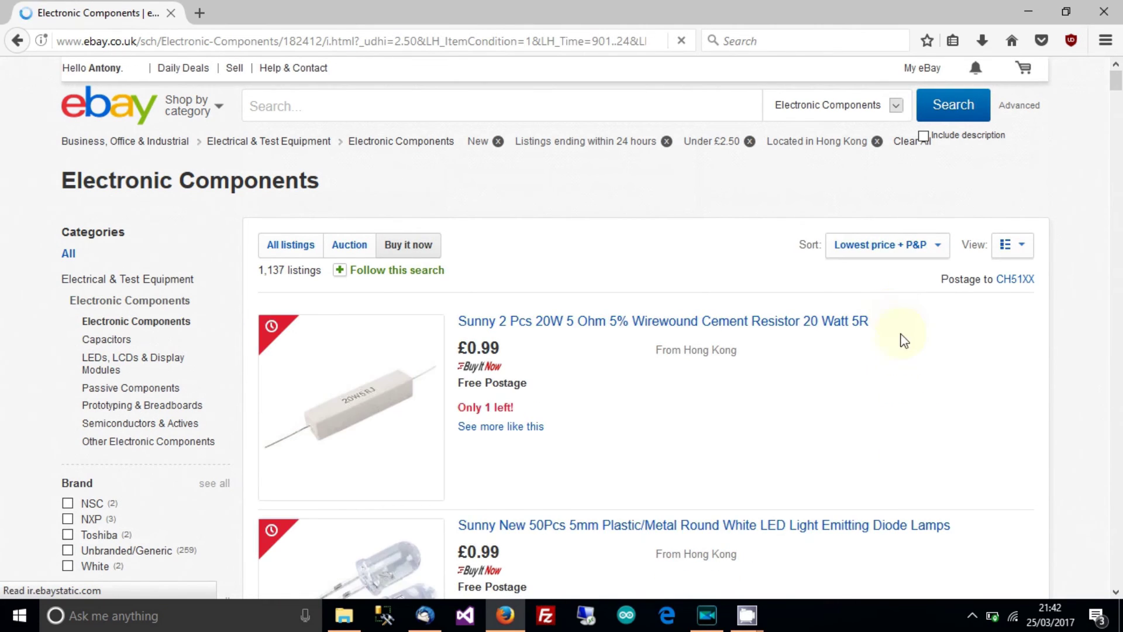
scroll(897, 362, down, 3)
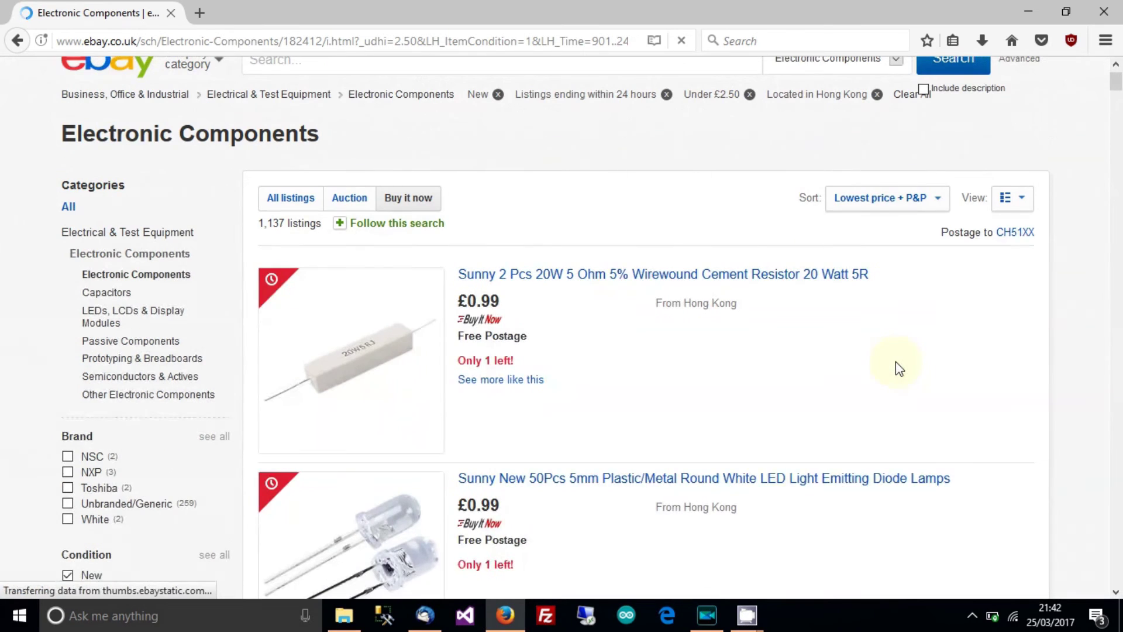
scroll(897, 361, down, 7)
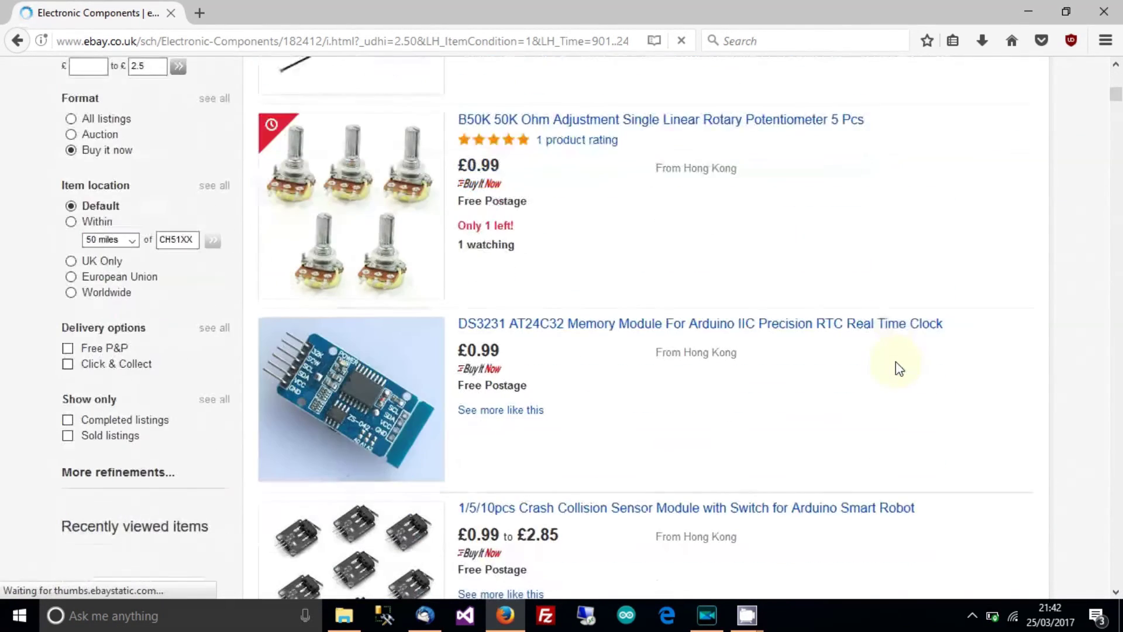
scroll(897, 361, down, 3)
scroll(899, 367, down, 6)
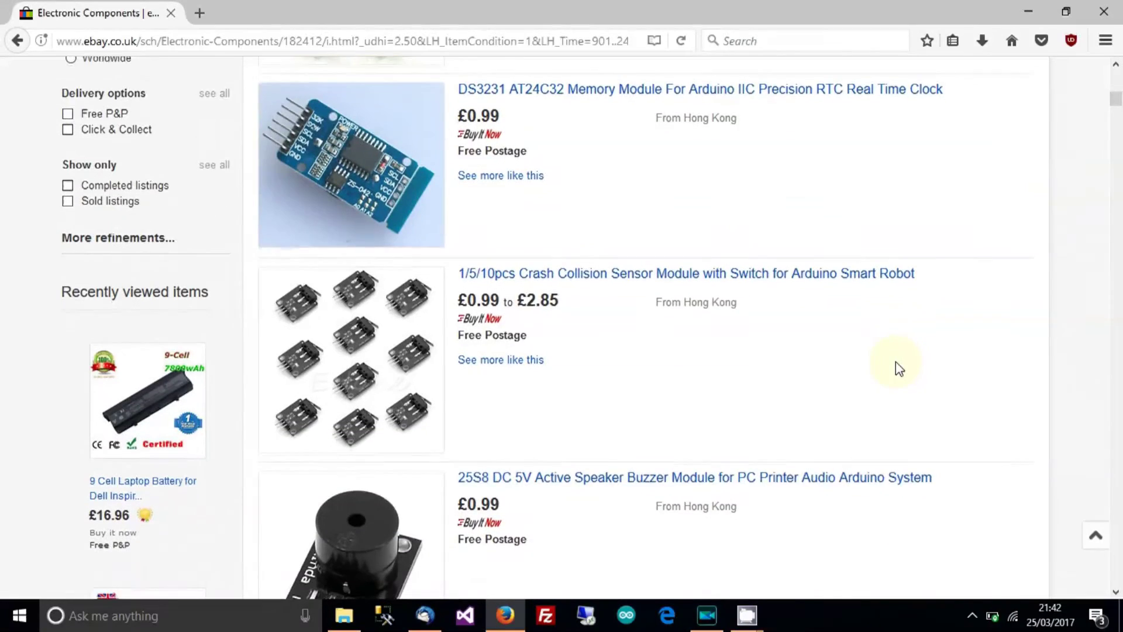
scroll(899, 368, down, 7)
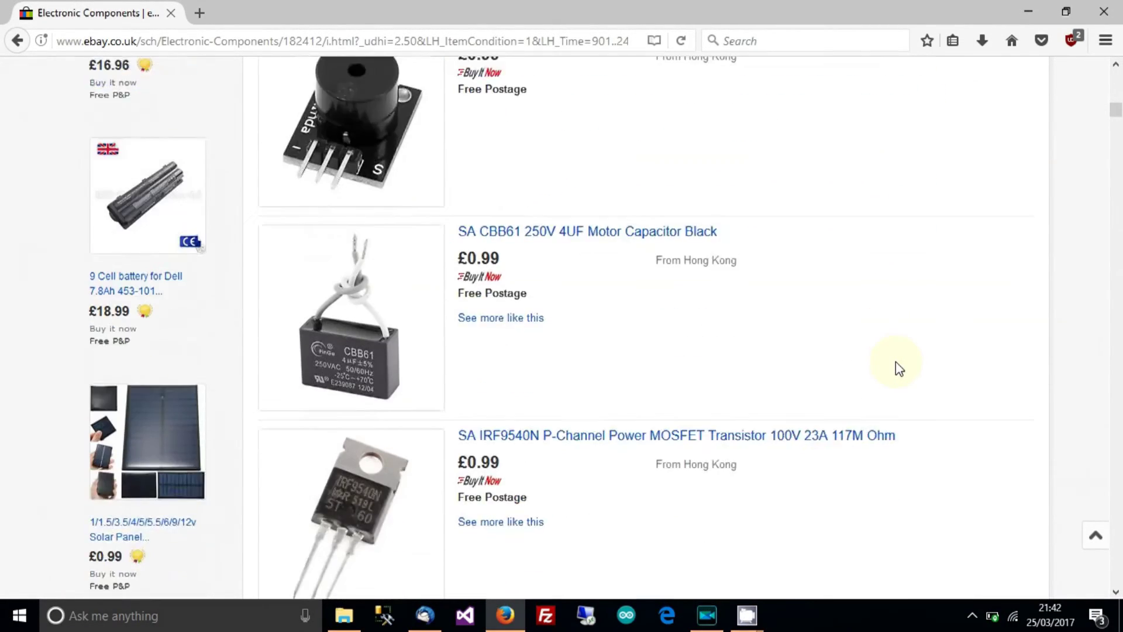
scroll(899, 367, down, 6)
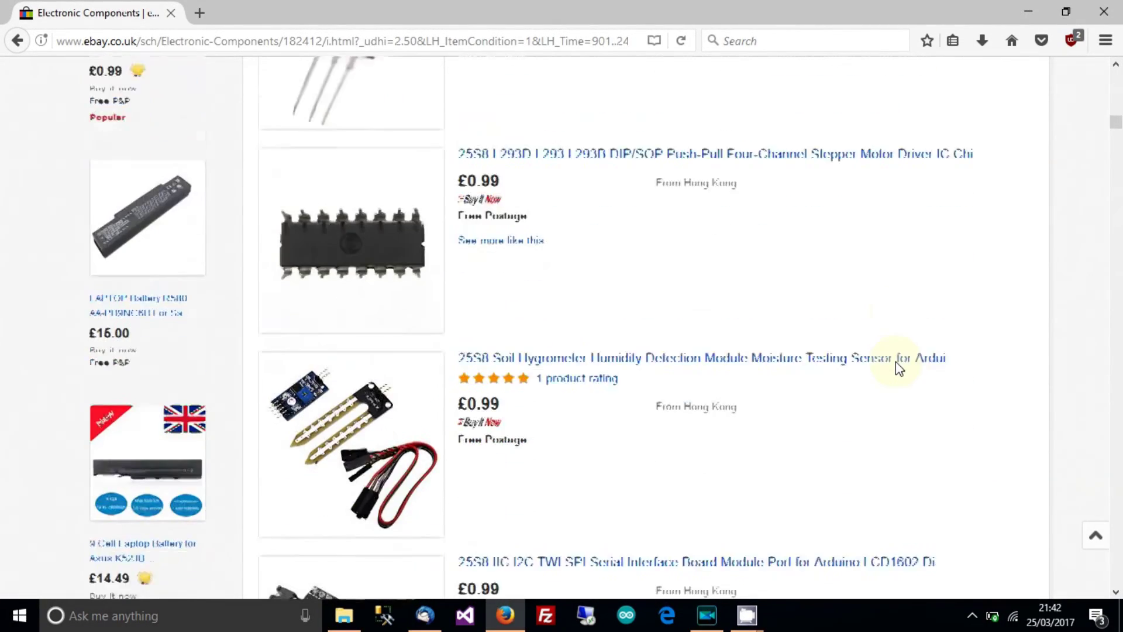
scroll(900, 368, up, 1)
scroll(899, 368, up, 2)
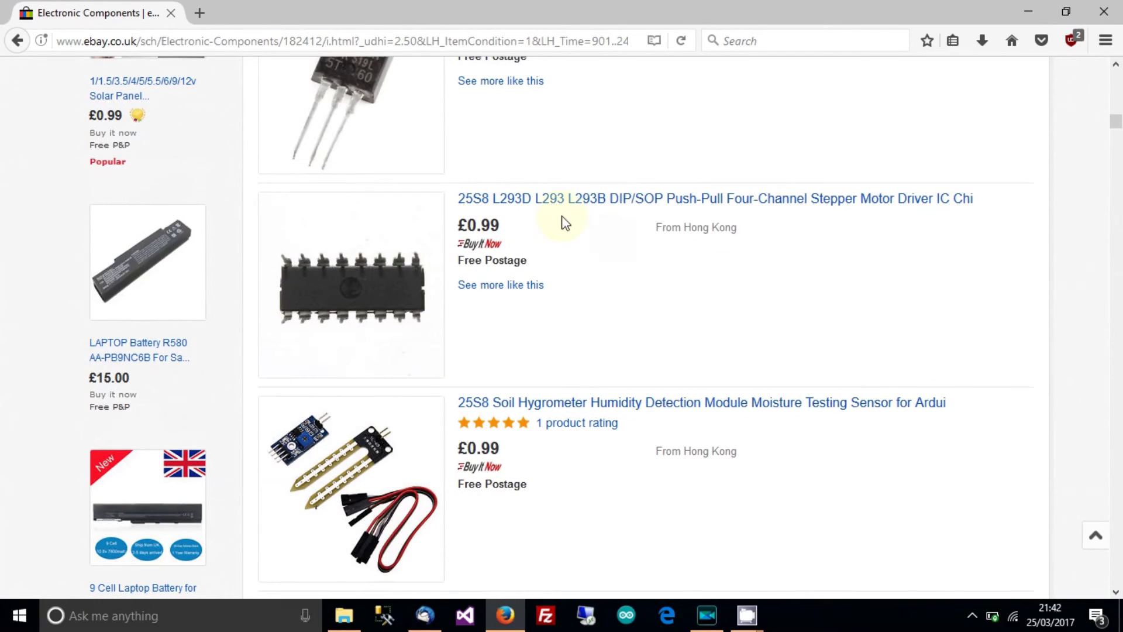
scroll(665, 268, down, 3)
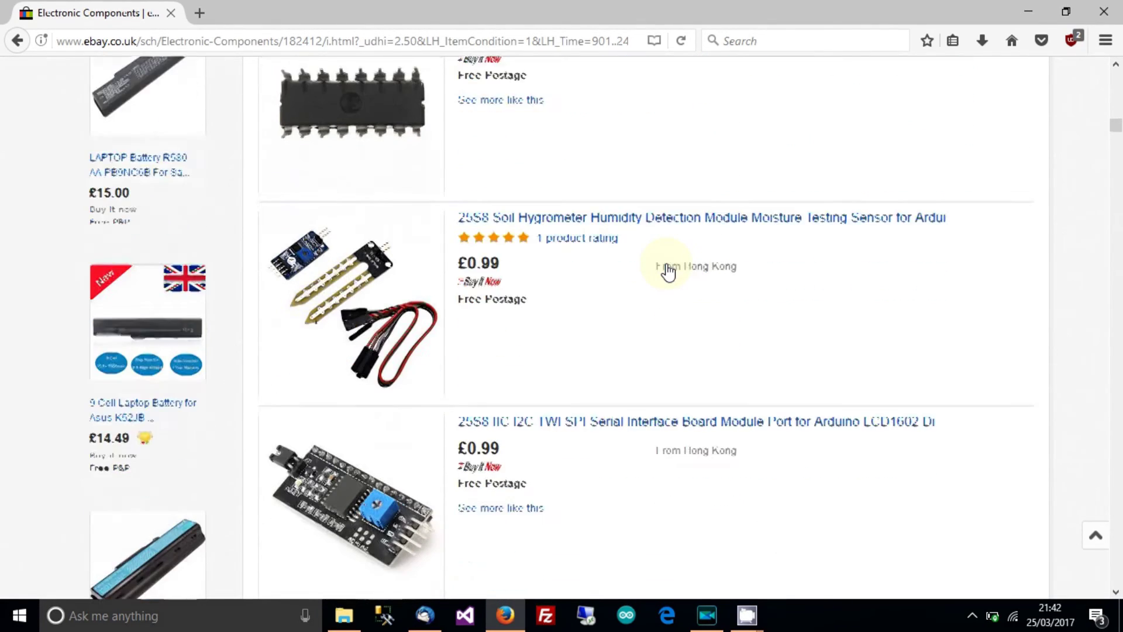
scroll(668, 272, down, 8)
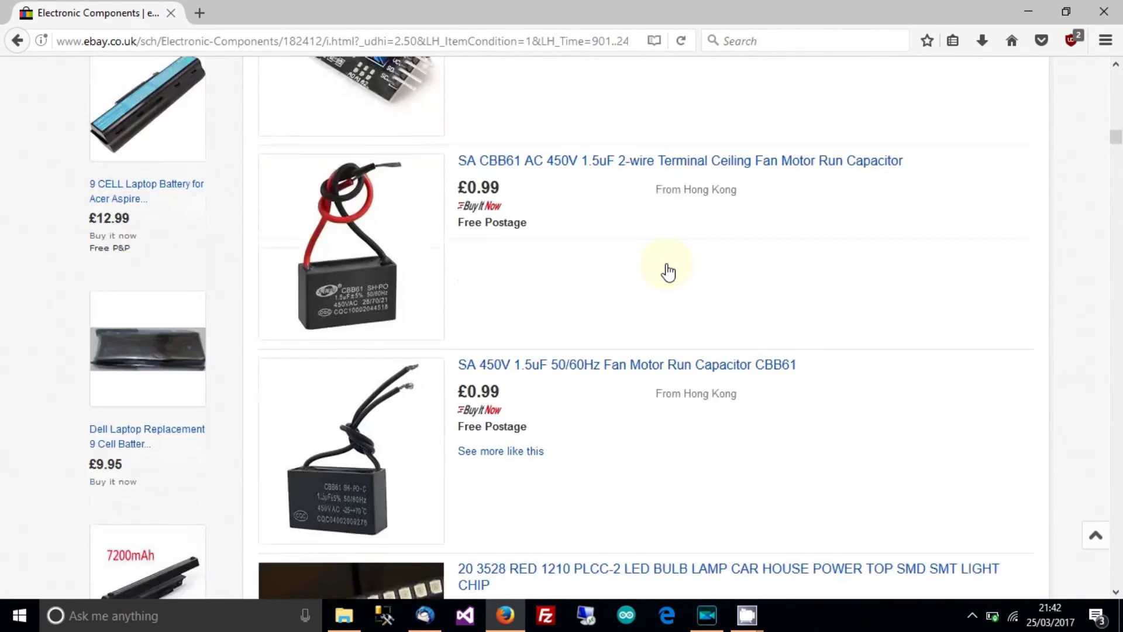
scroll(668, 272, down, 13)
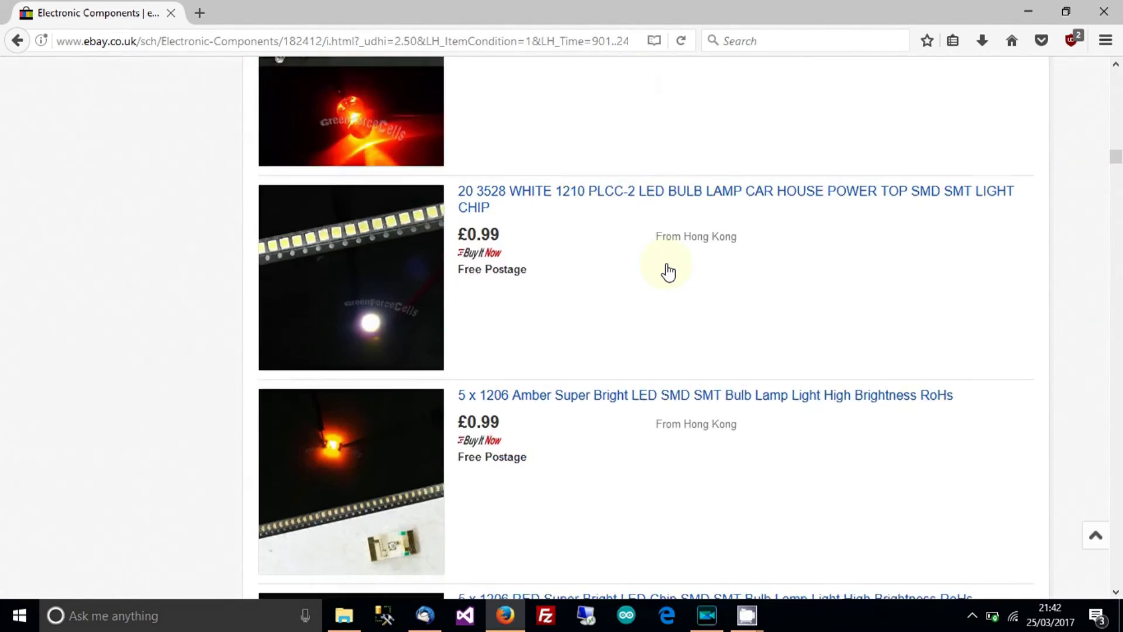
scroll(668, 272, down, 12)
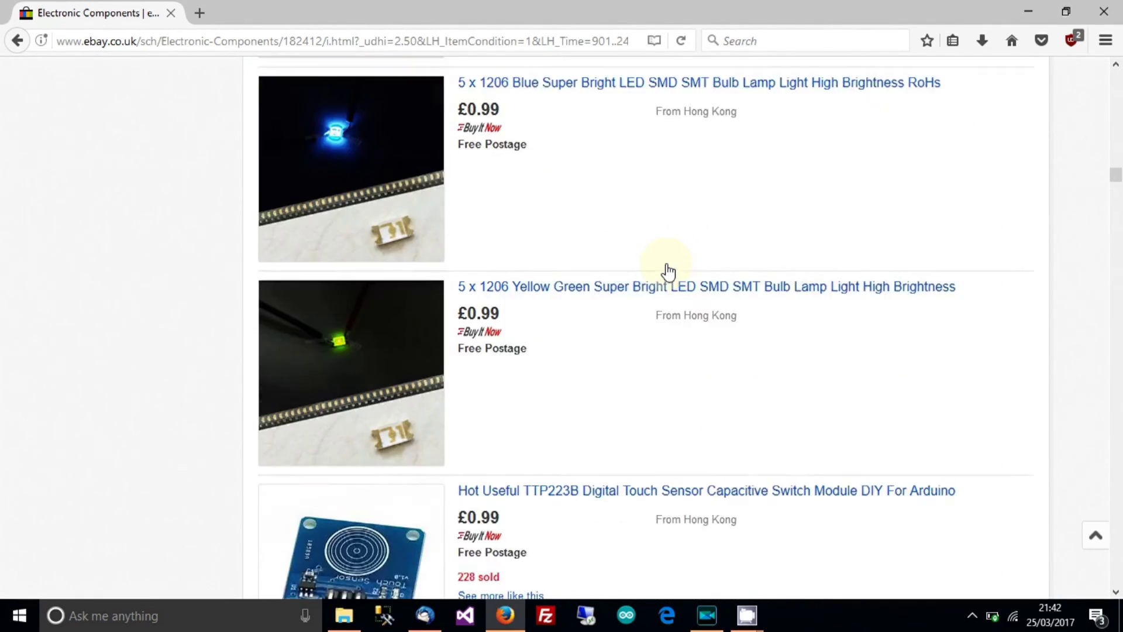
scroll(668, 272, down, 11)
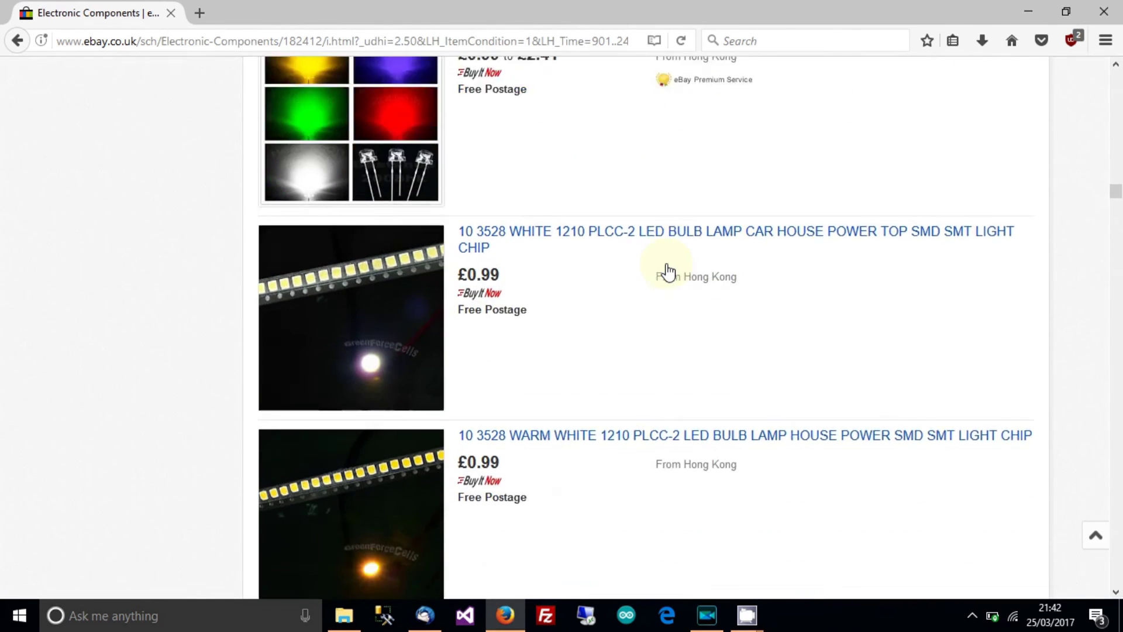
scroll(668, 272, down, 7)
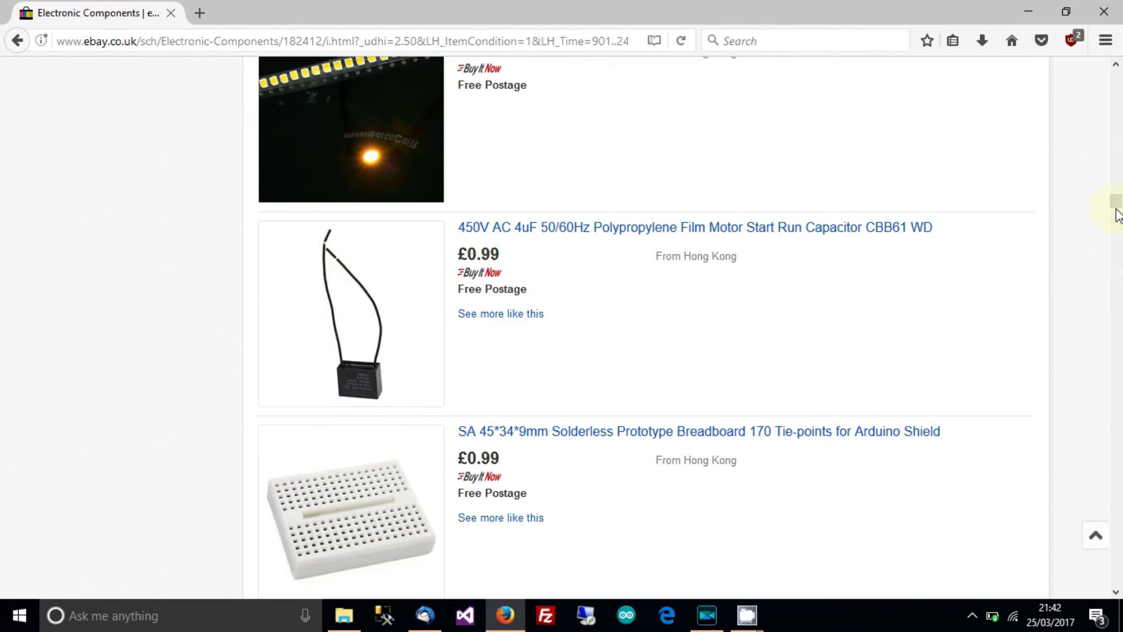
drag(1117, 205, 1091, 383)
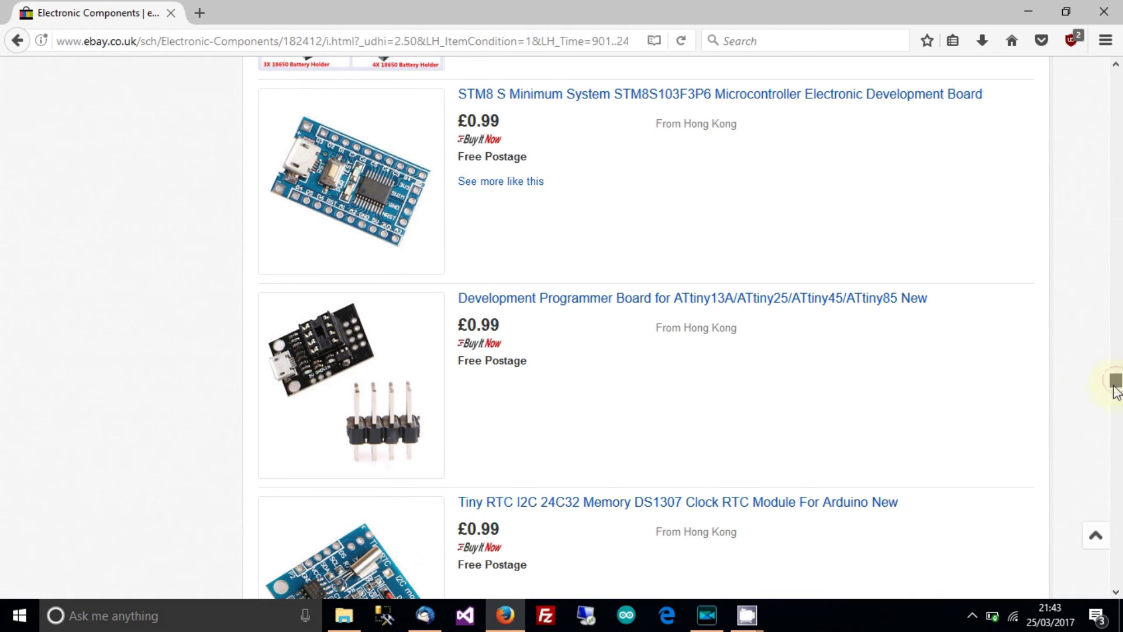
drag(1116, 382, 1116, 438)
drag(1116, 436, 1116, 76)
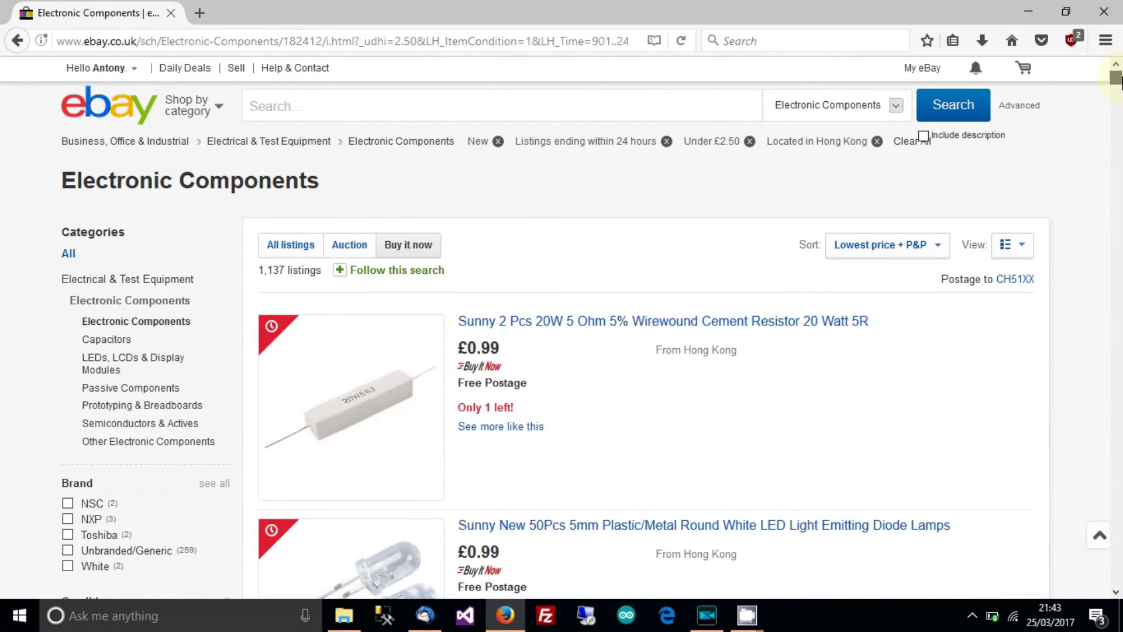